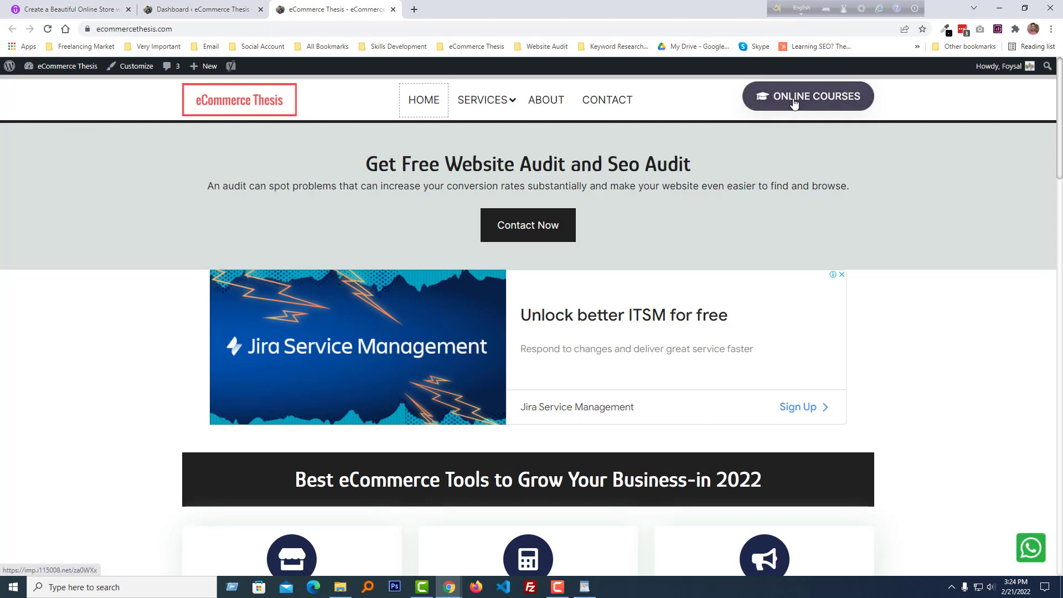
Check the site's online courses link, then search the WordPress plugin directory for 'lms'
left_click(811, 103)
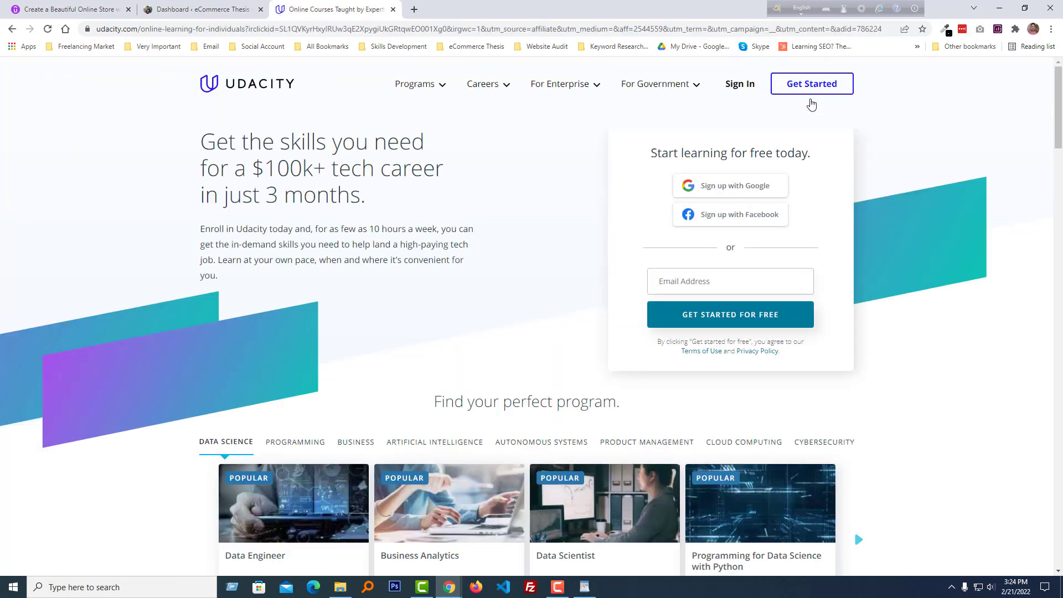
left_click(11, 29)
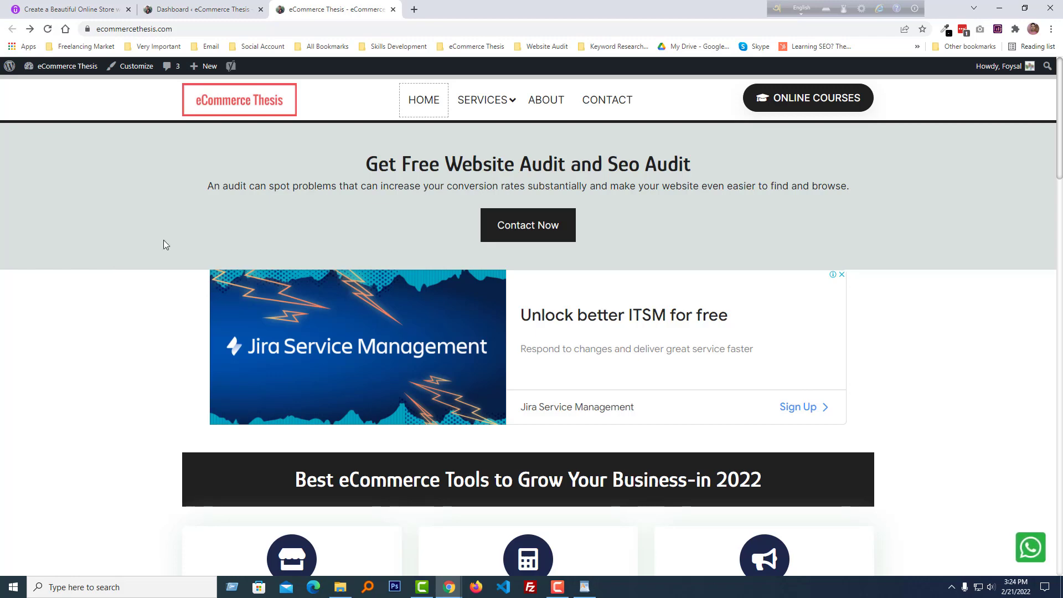
left_click(215, 10)
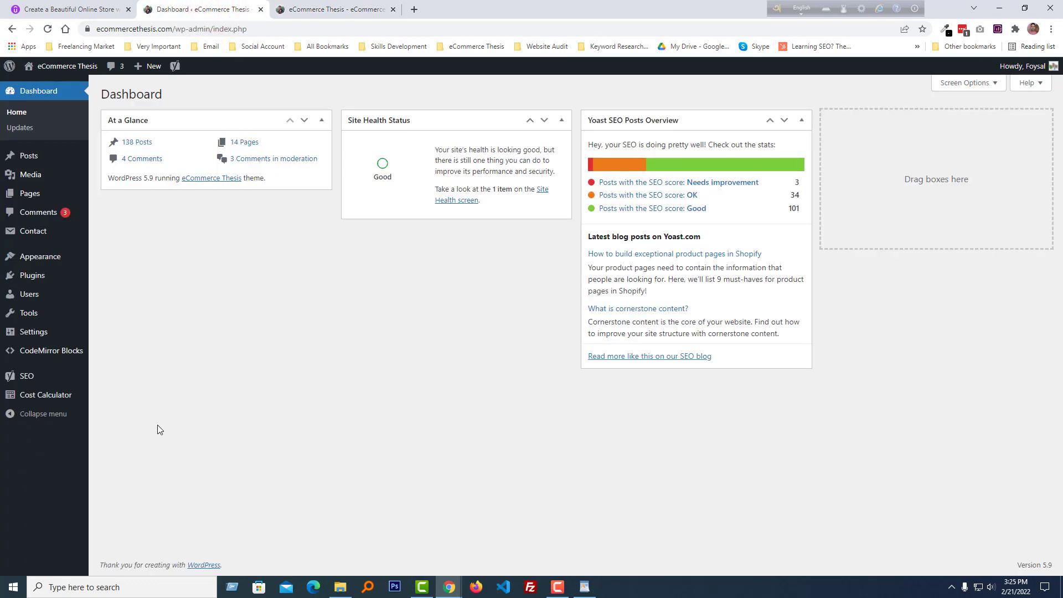
mouse_move(43, 280)
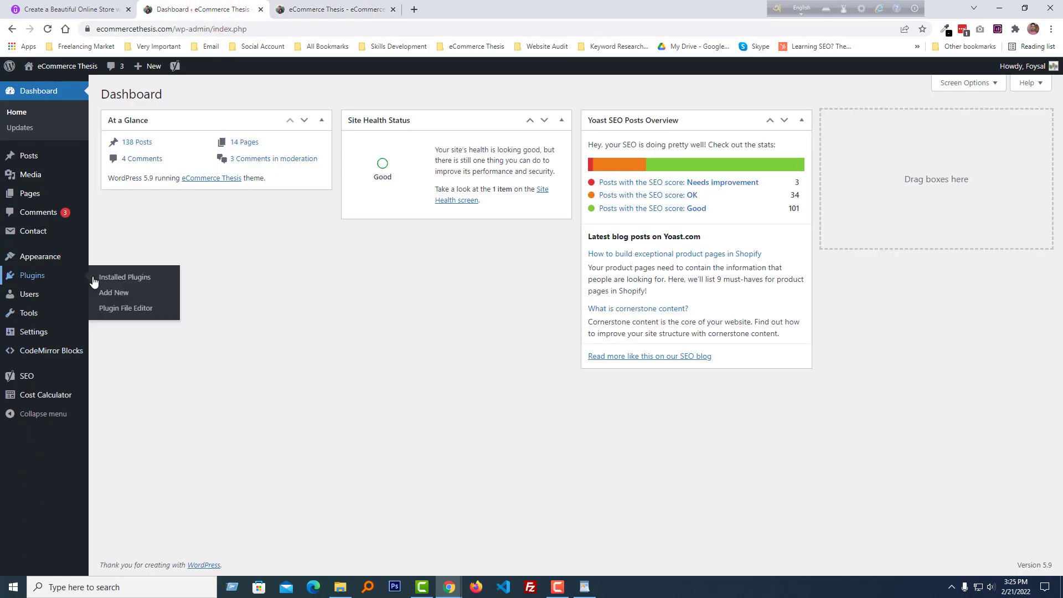
left_click(131, 300)
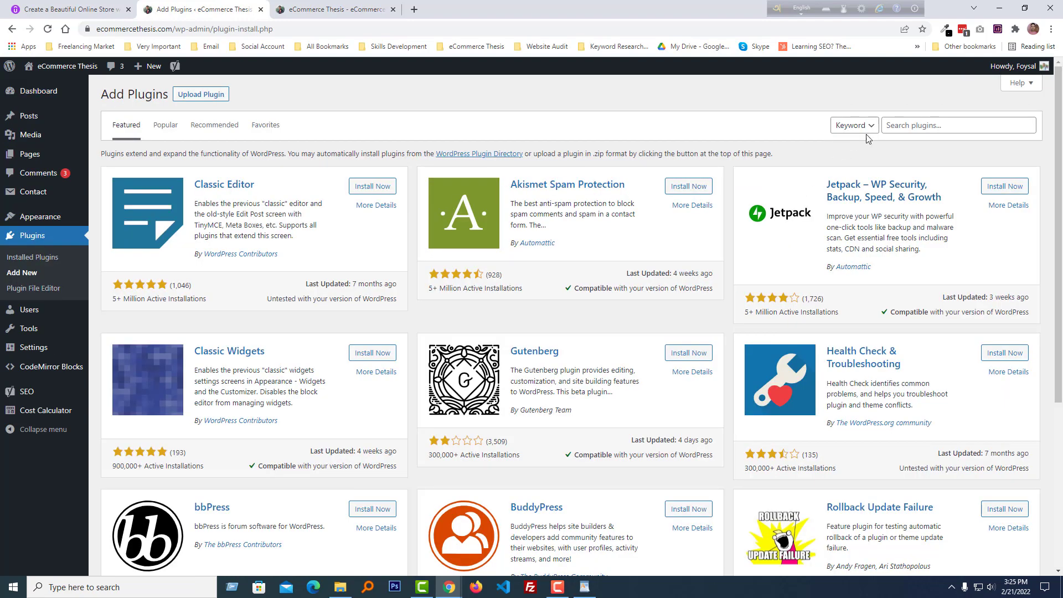
left_click(892, 120)
type("lms")
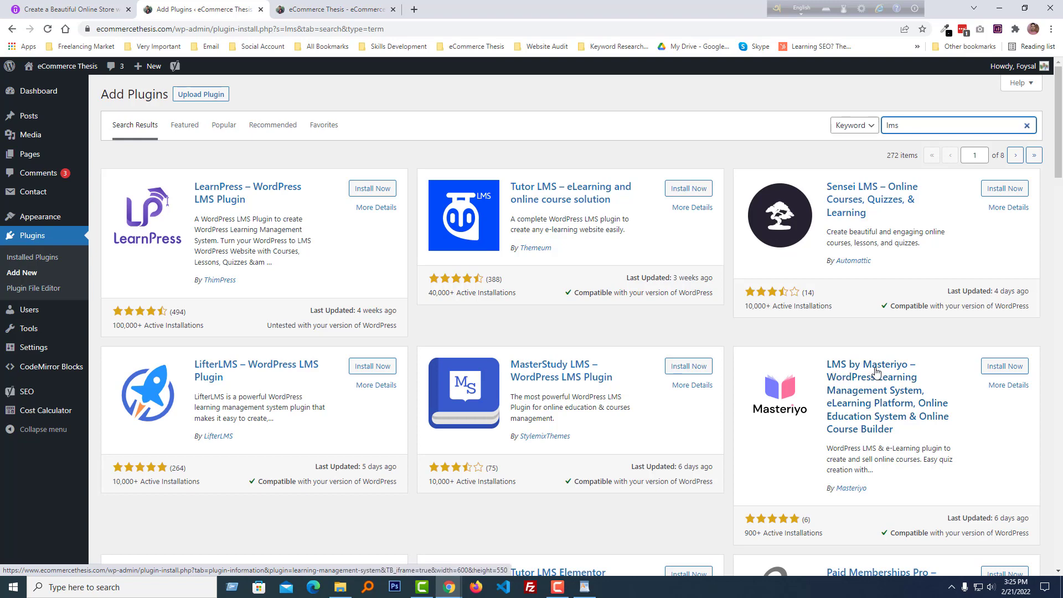
Look over the MasterStudy LMS plugin details and screenshots
left_click(693, 385)
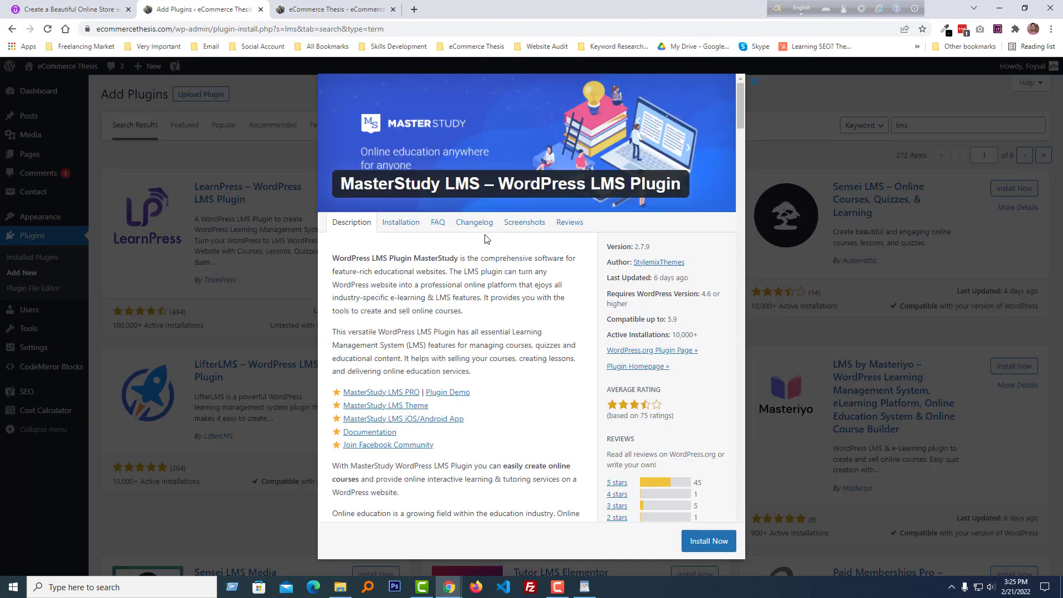
left_click(524, 222)
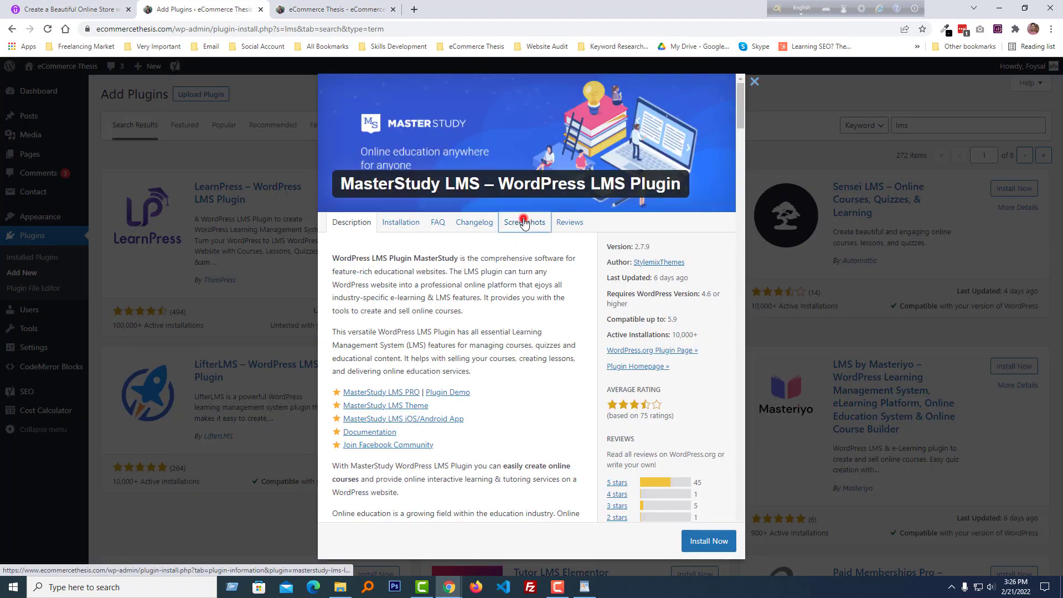
left_click(753, 82)
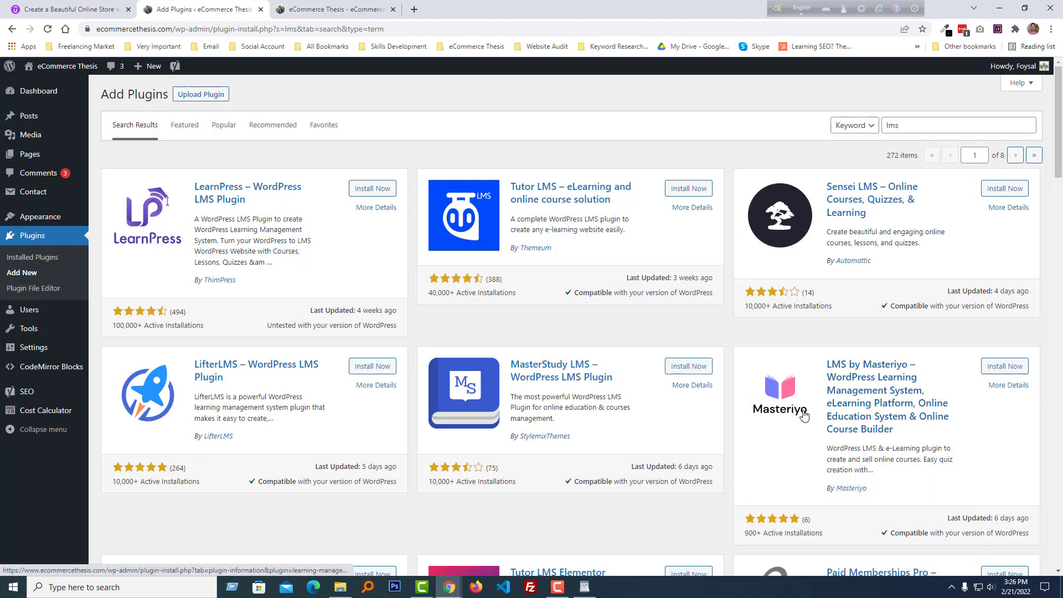
Install and activate the Masteriyo LMS plugin
left_click(1000, 367)
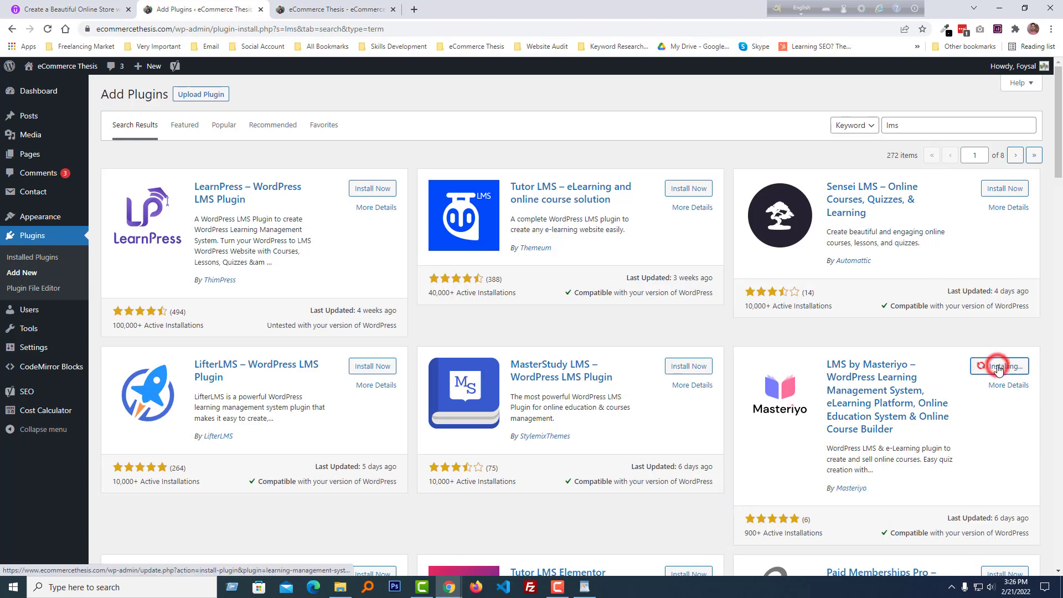
left_click(1011, 366)
mouse_move(32, 113)
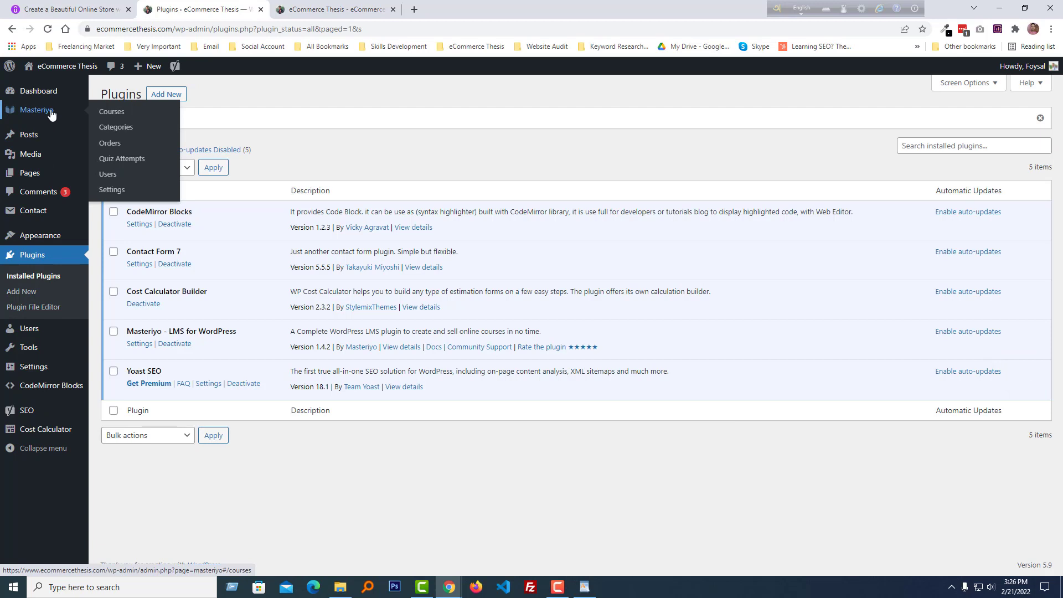
Open Masteriyo settings and read the Latest Post heading's colour ff6600 in DevTools
left_click(118, 191)
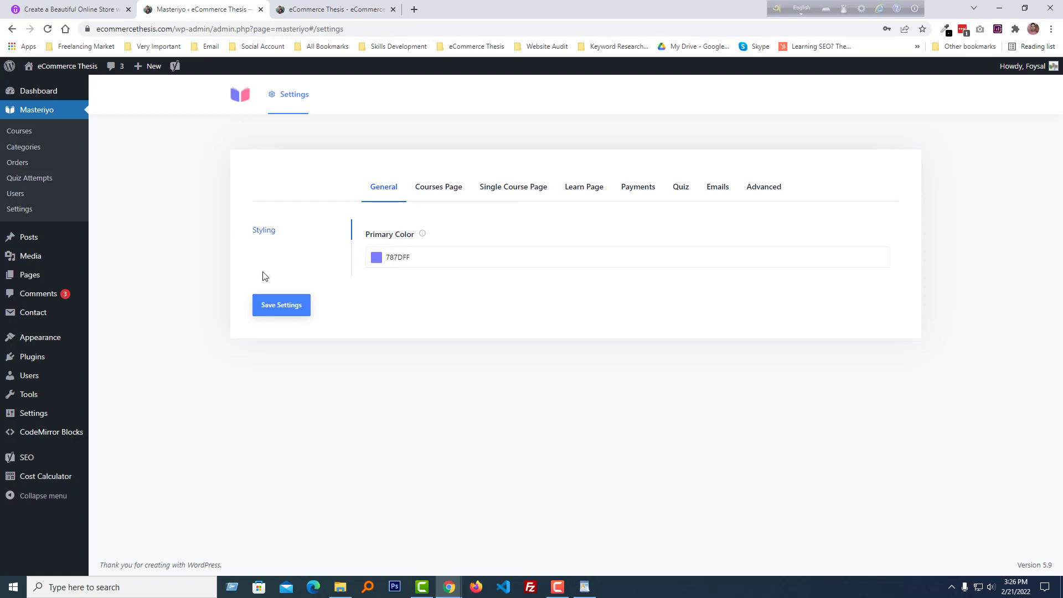
left_click(311, 9)
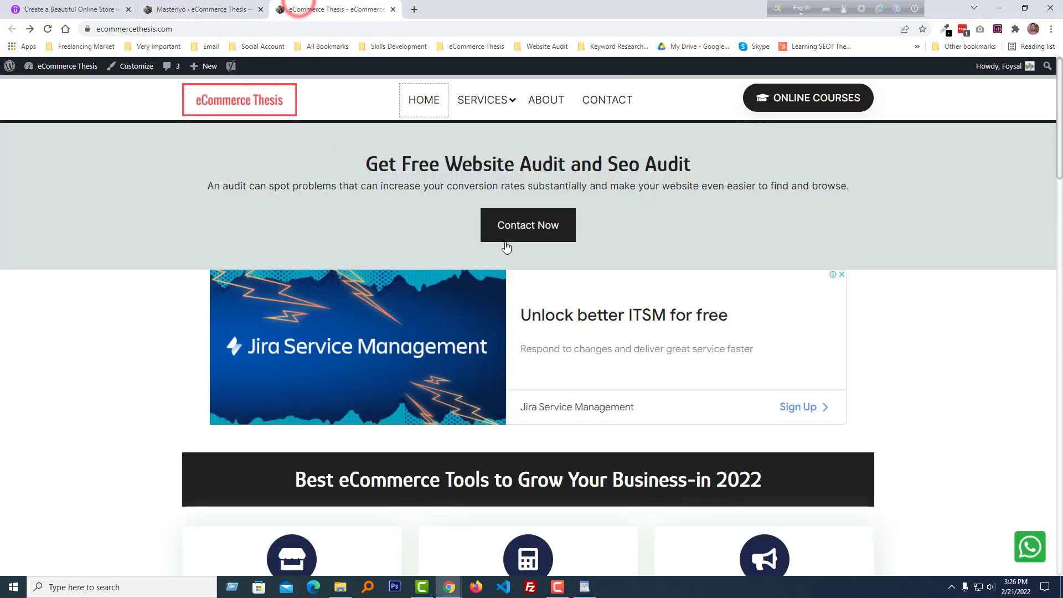
scroll(853, 122, "down", 15)
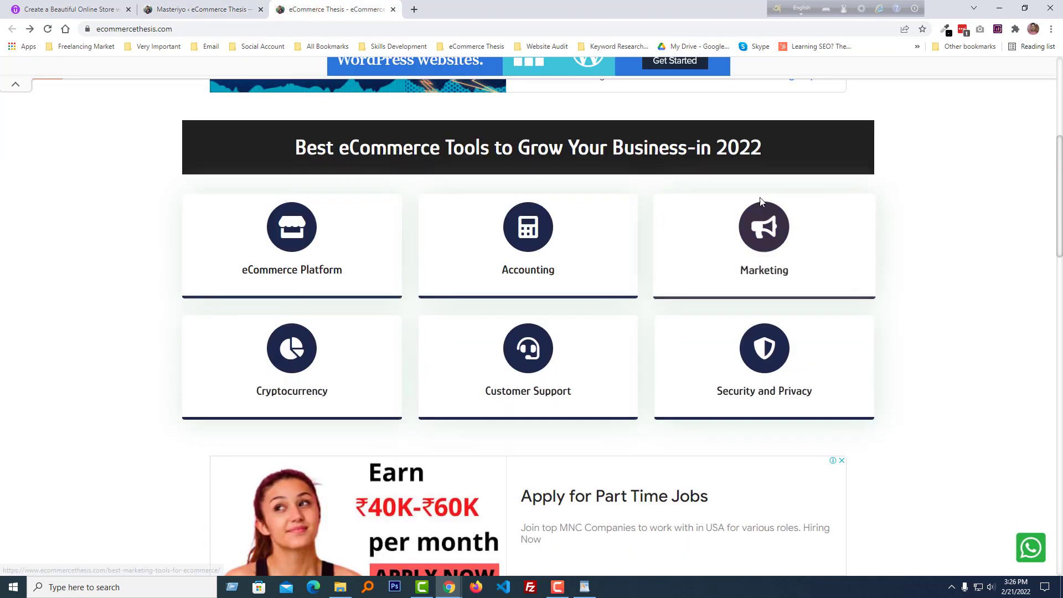
right_click(247, 198)
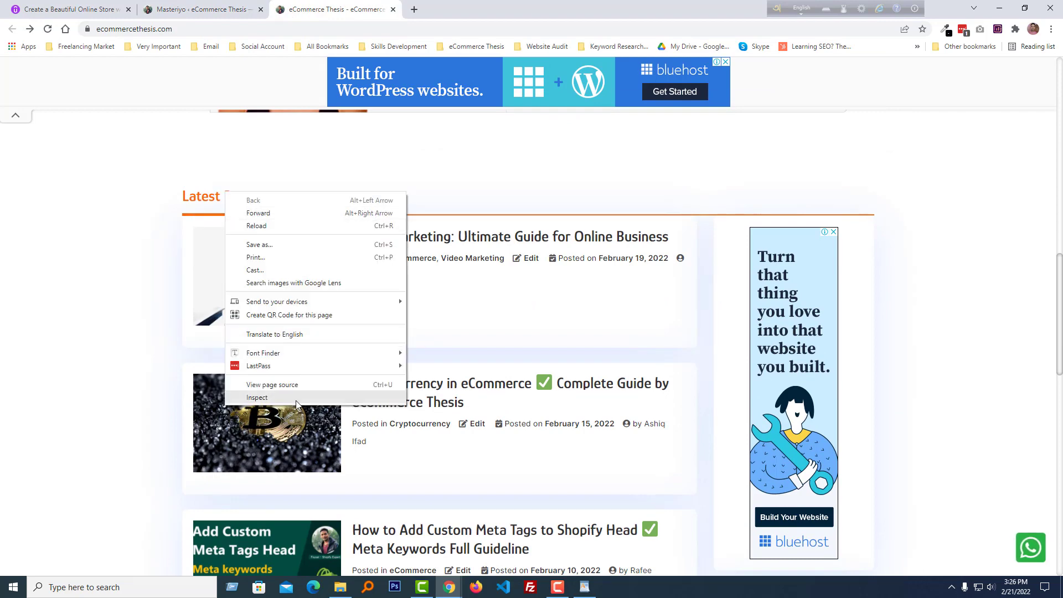
left_click(257, 397)
key("ctrl+shift+c")
left_click(78, 201)
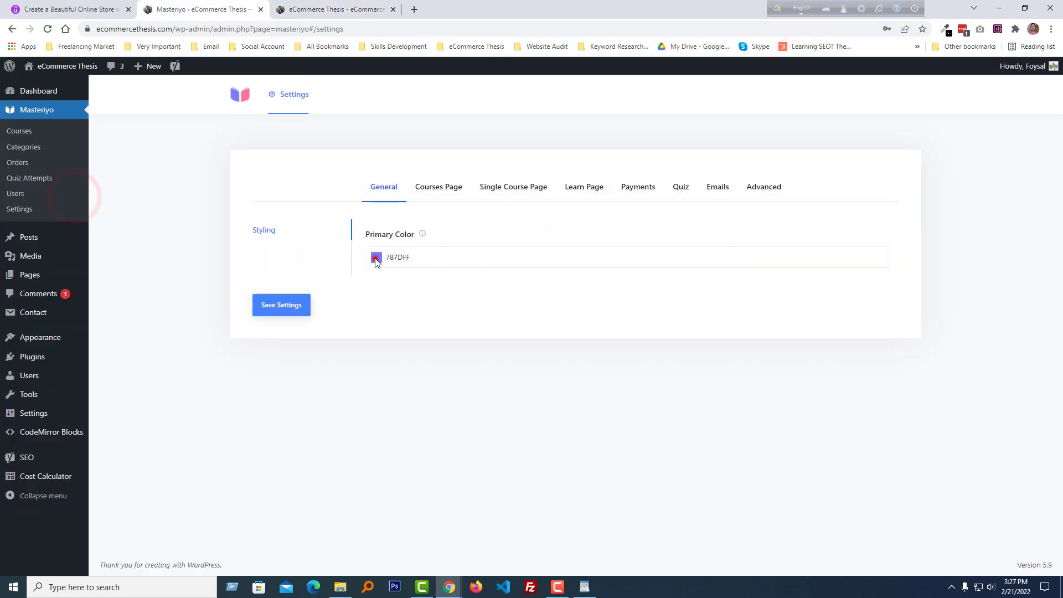
left_click(376, 258)
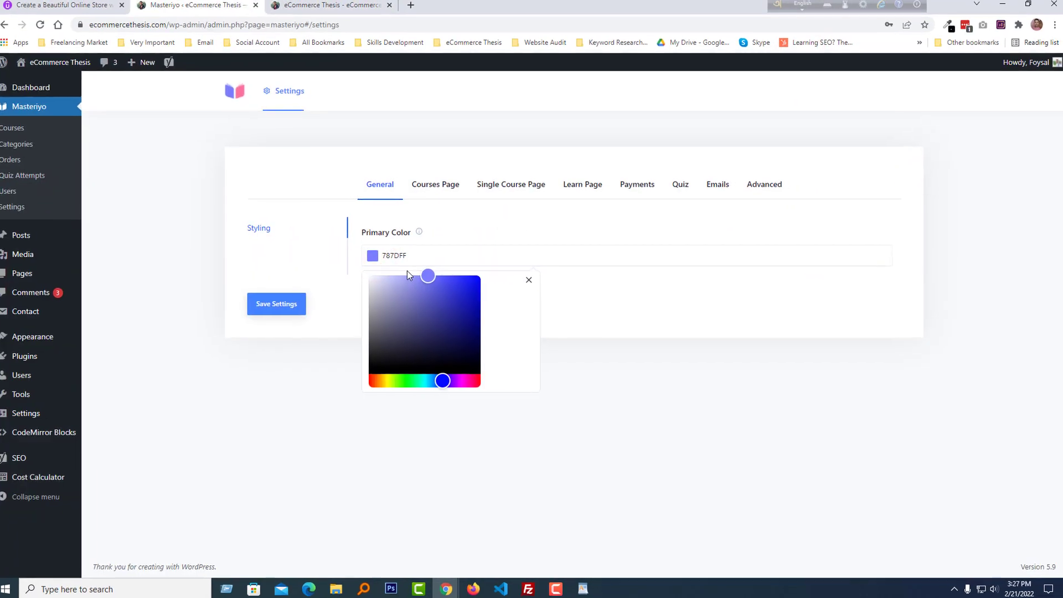
Paste ff6600 as Masteriyo's Primary Color and save the settings
left_click(403, 257)
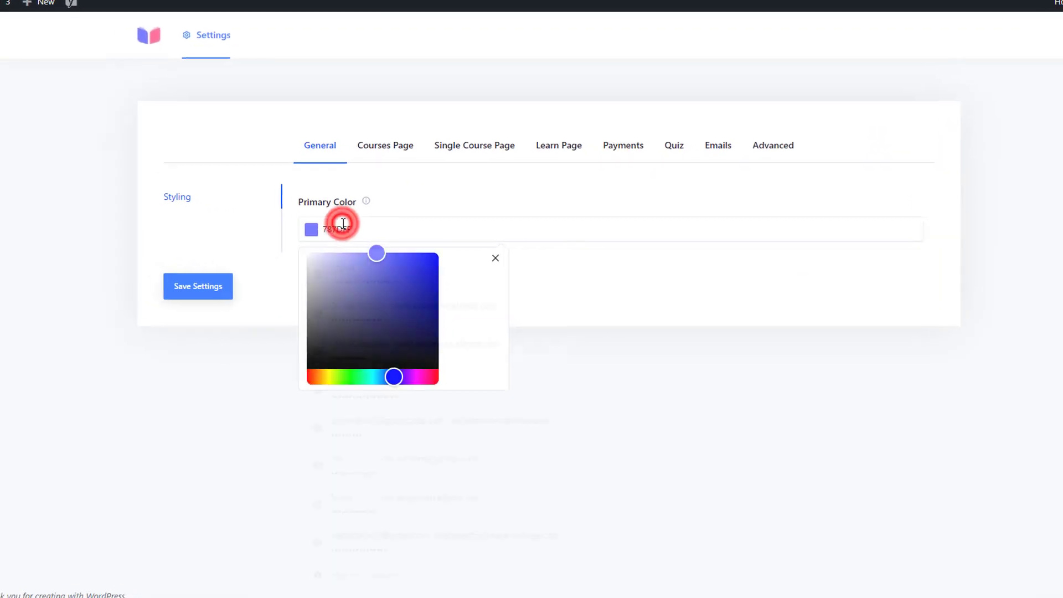
key("ctrl+v")
left_click(255, 233)
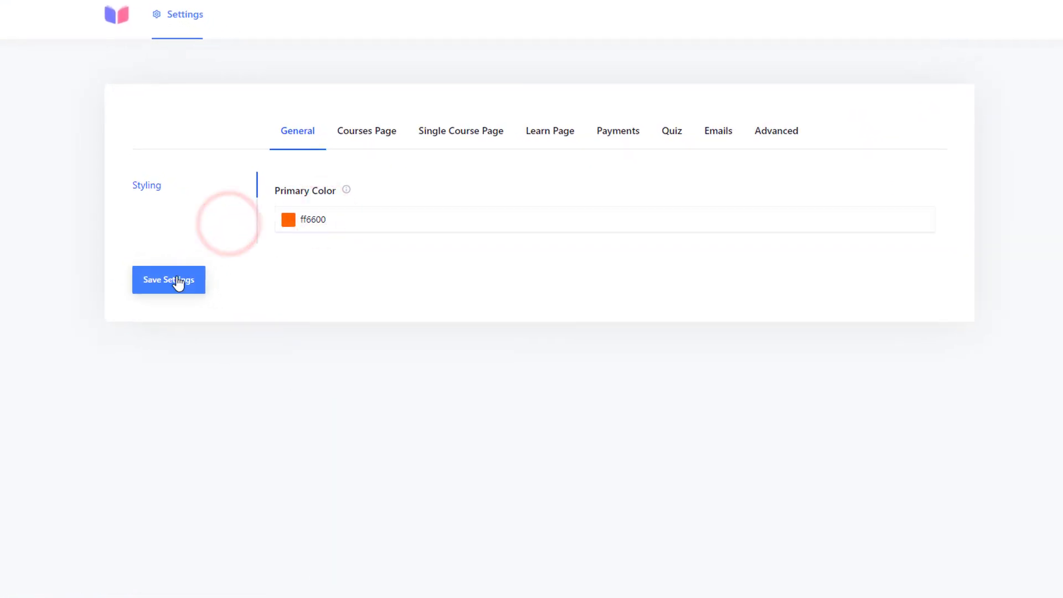
left_click(181, 280)
left_click(351, 133)
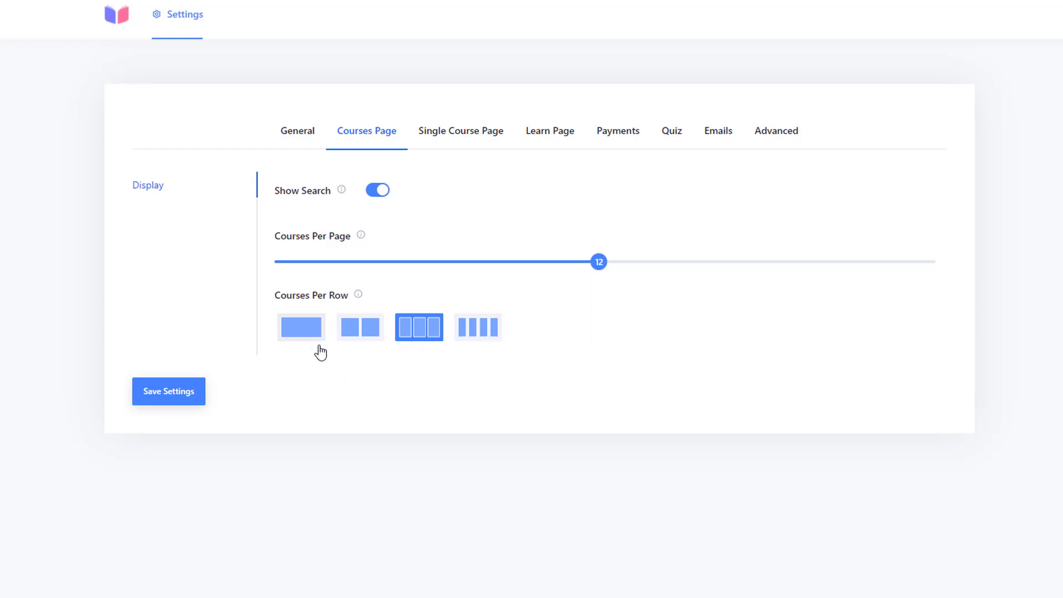
Save the Courses Page settings, then turn on Enable Review for single course pages and save
left_click(175, 395)
left_click(458, 131)
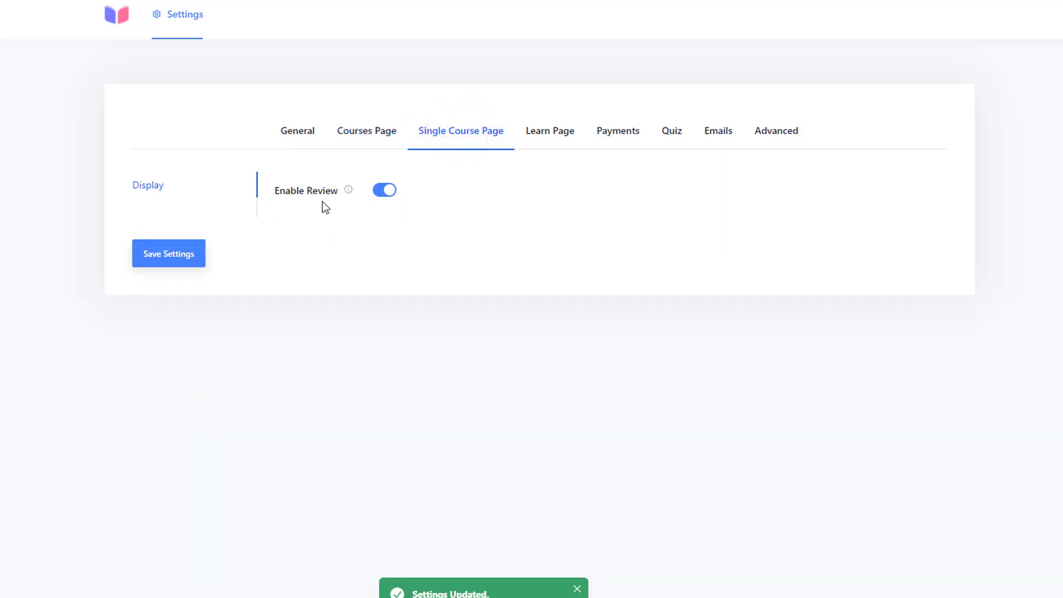
left_click(378, 192)
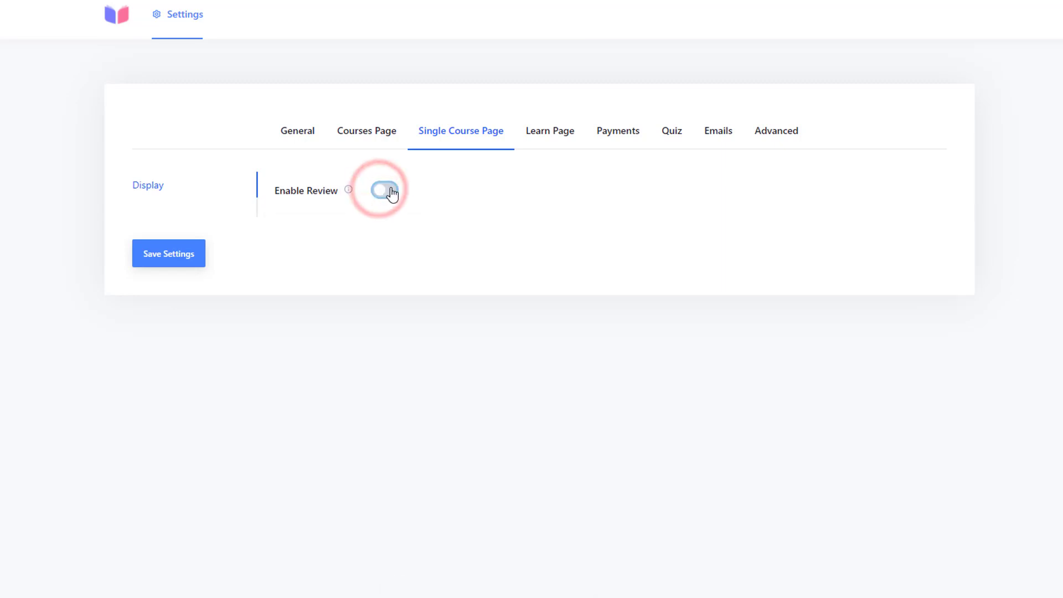
left_click(192, 265)
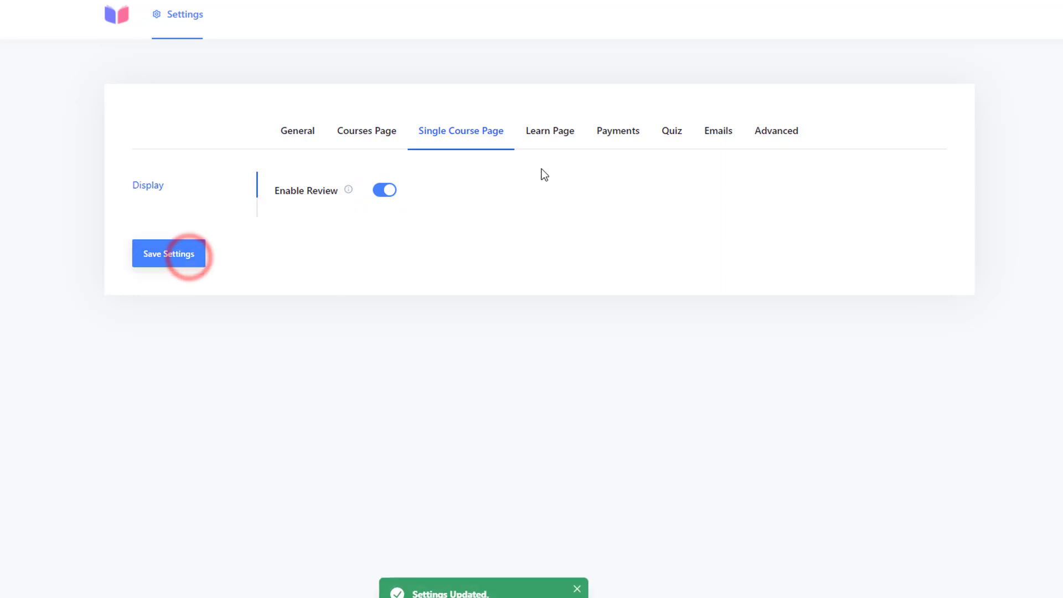
left_click(551, 145)
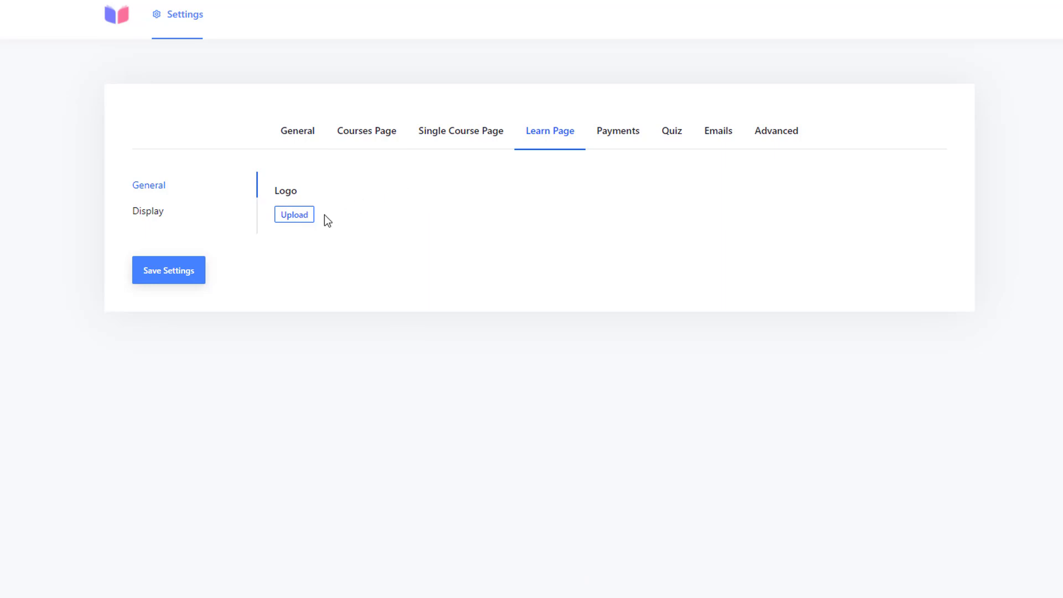
Check the Learn Page display options such as Enable Questions & Answers, then go to Payments
left_click(165, 219)
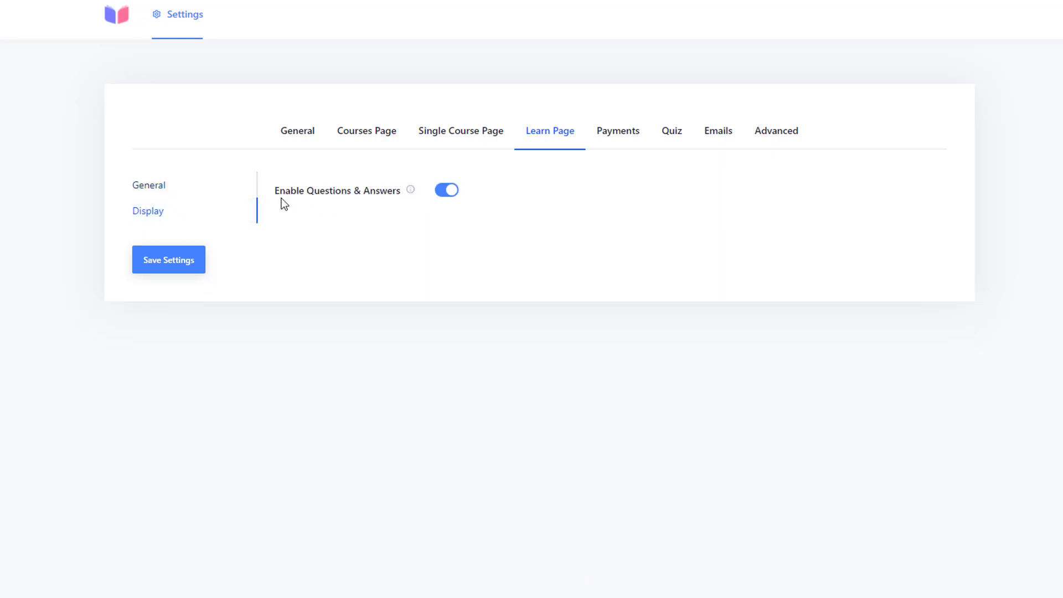
left_click(615, 131)
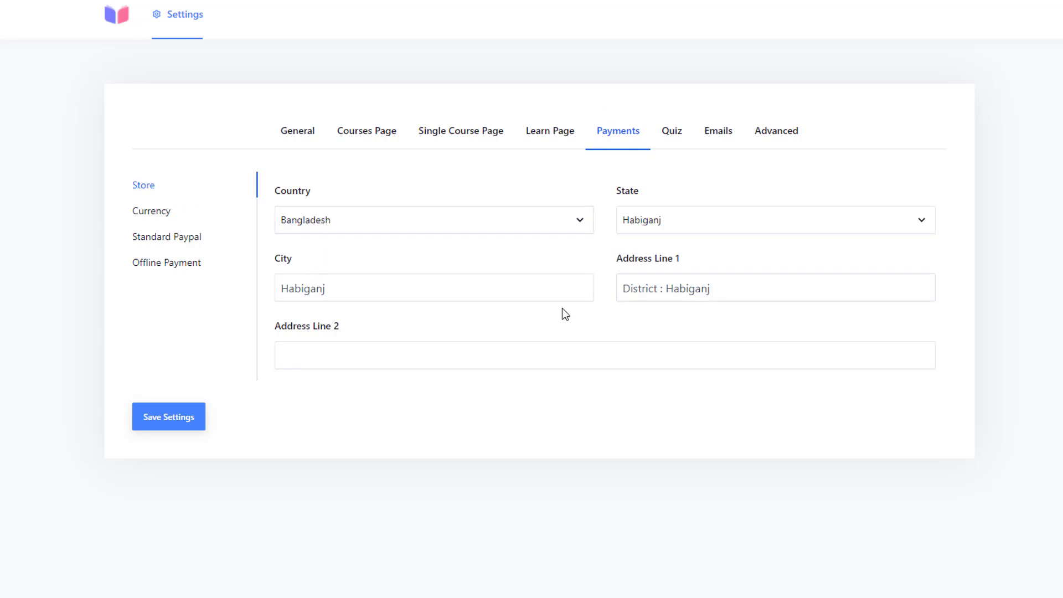
Review the currency settings and enable Standard PayPal payments
left_click(178, 212)
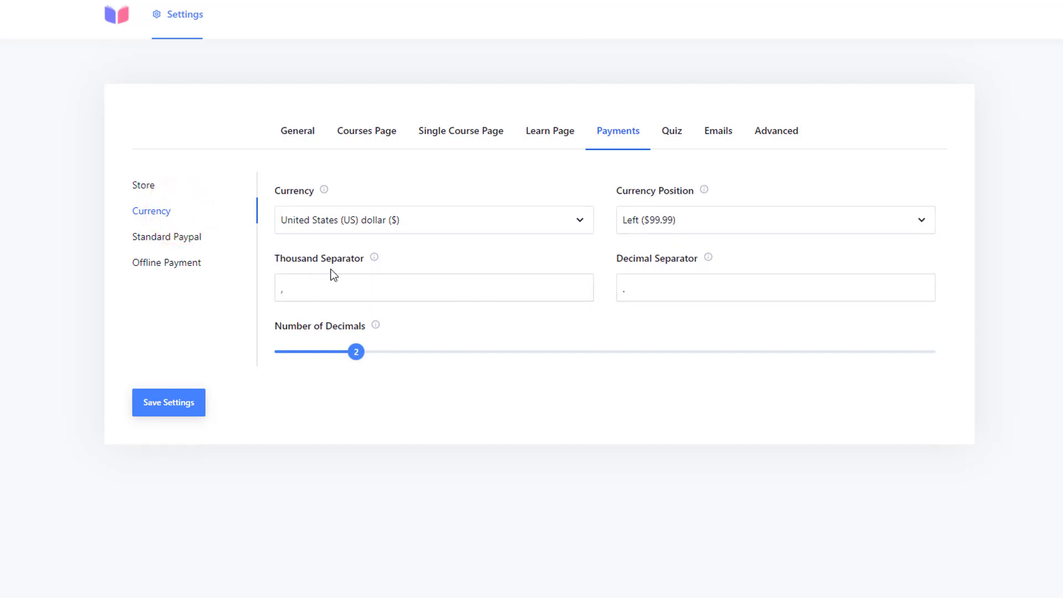
left_click(190, 238)
left_click(414, 186)
scroll(341, 295, "down", 5)
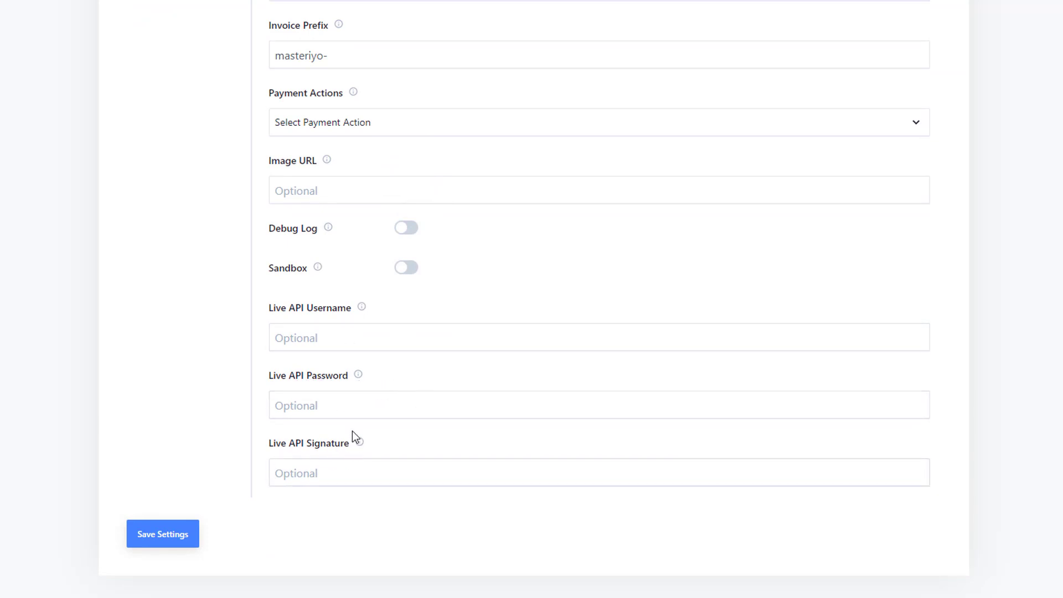
scroll(277, 360, "up", 10)
Save the enabled Offline Payment settings titled Payoneer Payment / Direct Payment
left_click(173, 266)
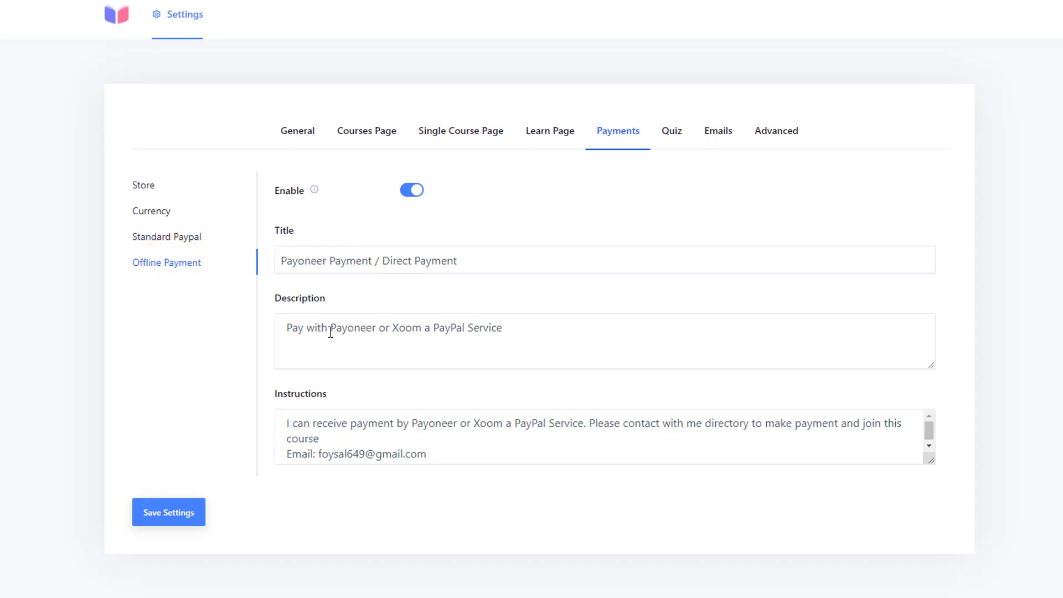
left_click(175, 520)
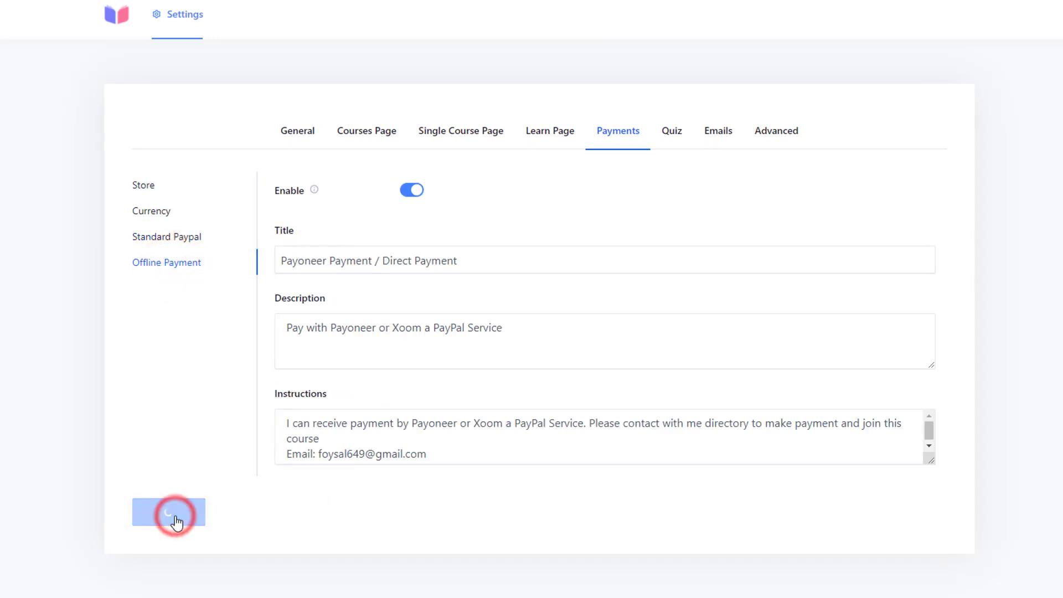
left_click(677, 133)
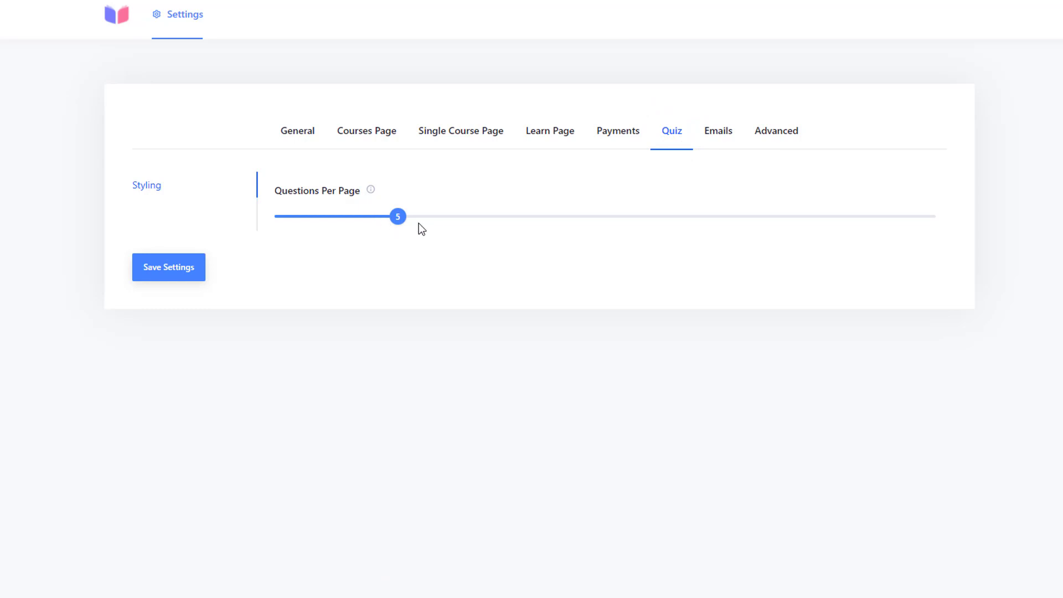
Look over the new-order email settings, then bring up Advanced Pages Setup
left_click(728, 134)
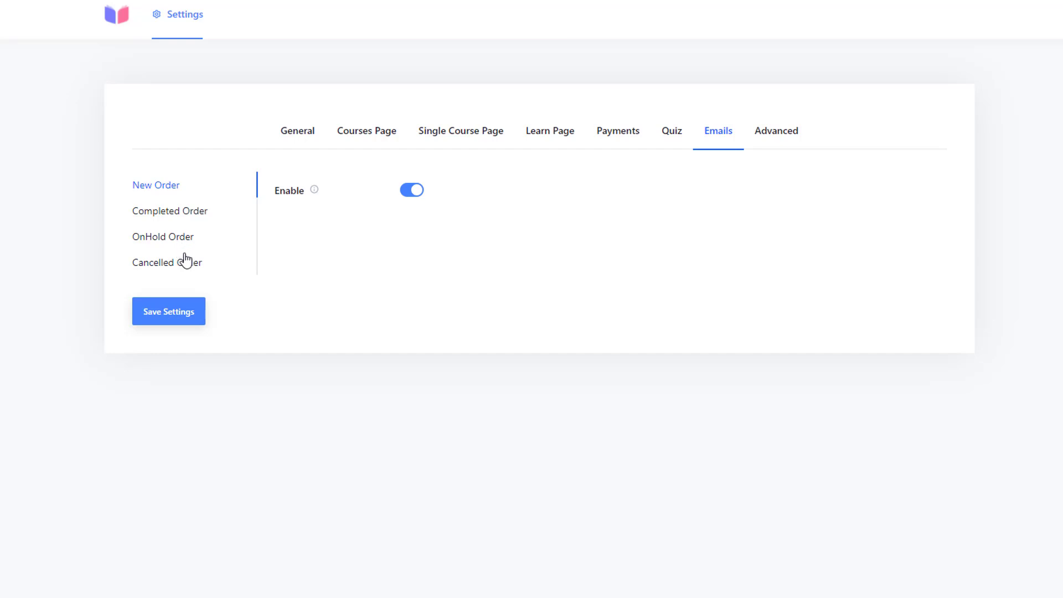
left_click(784, 143)
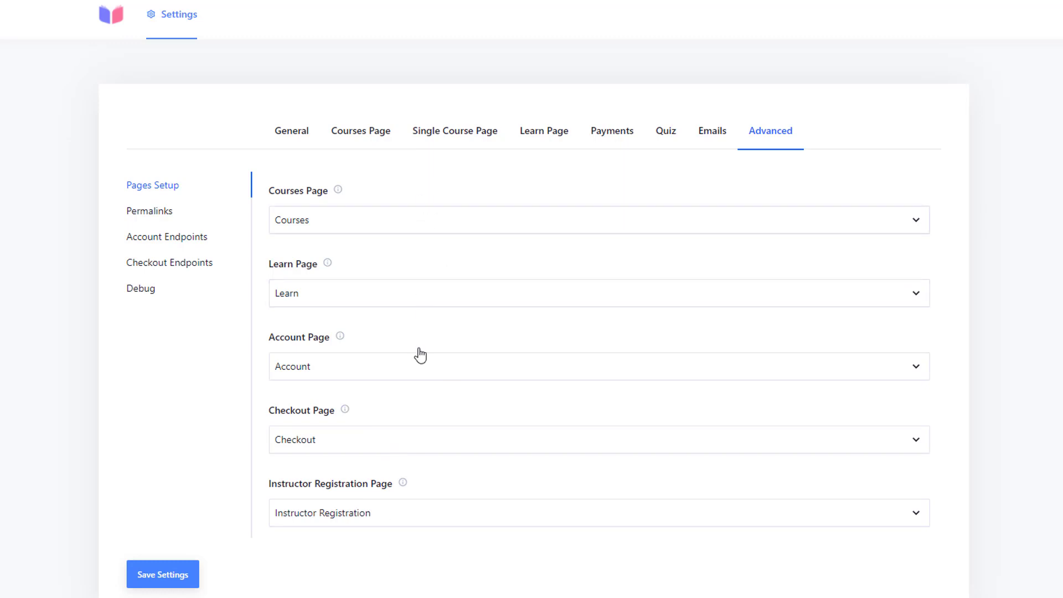
Browse Permalinks, Account and Checkout Endpoints and Debug, then save the Pages Setup assignments
left_click(154, 215)
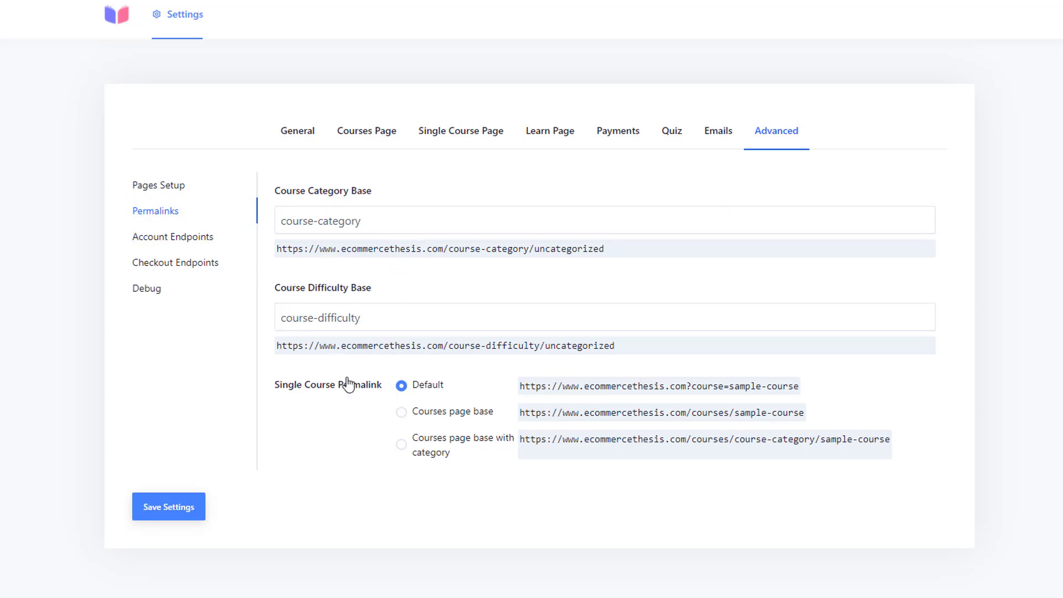
left_click(163, 237)
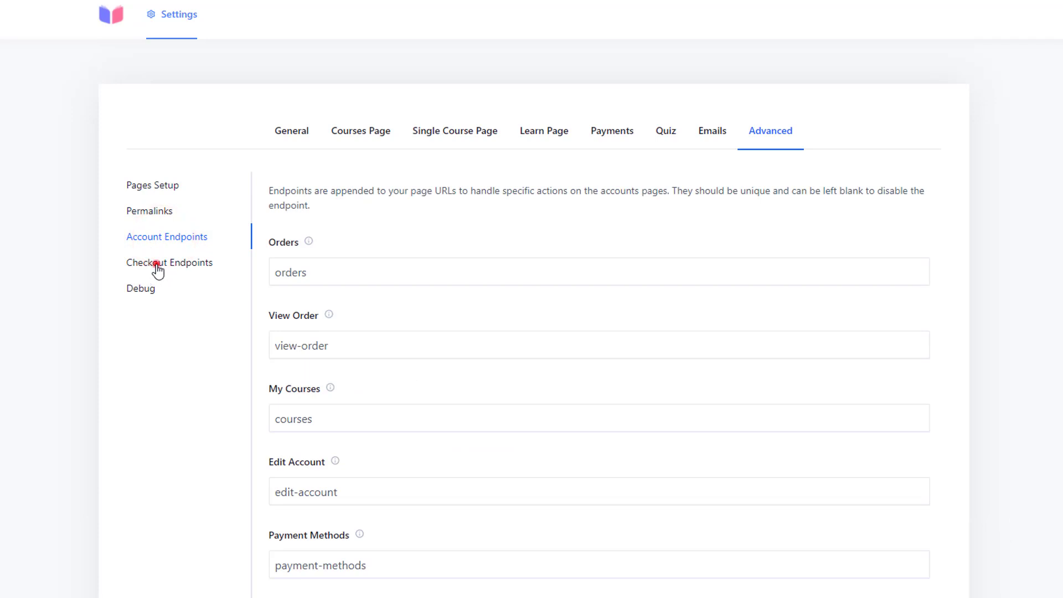
left_click(157, 265)
left_click(141, 291)
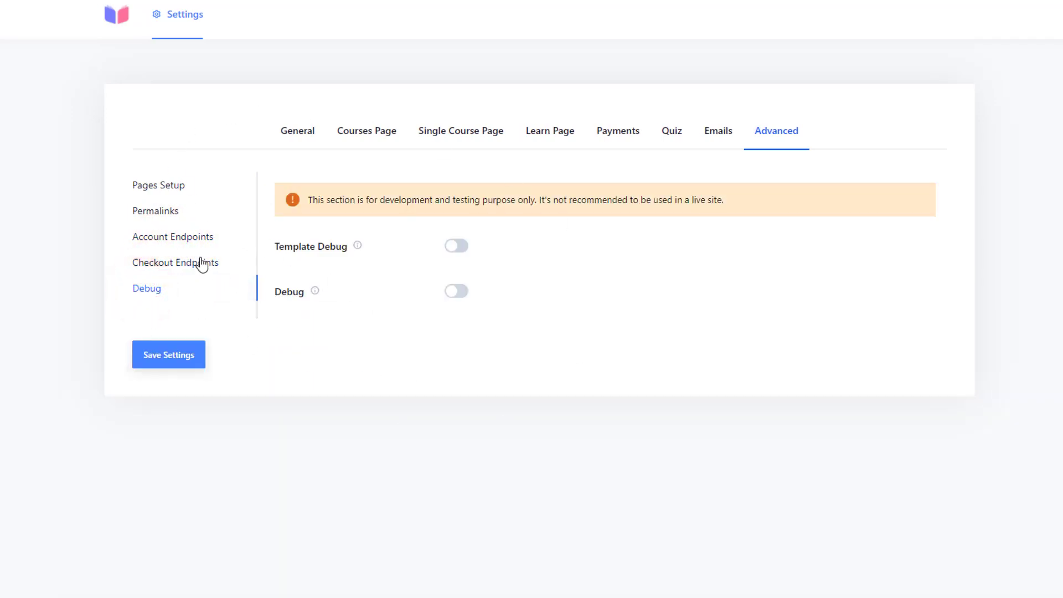
left_click(158, 186)
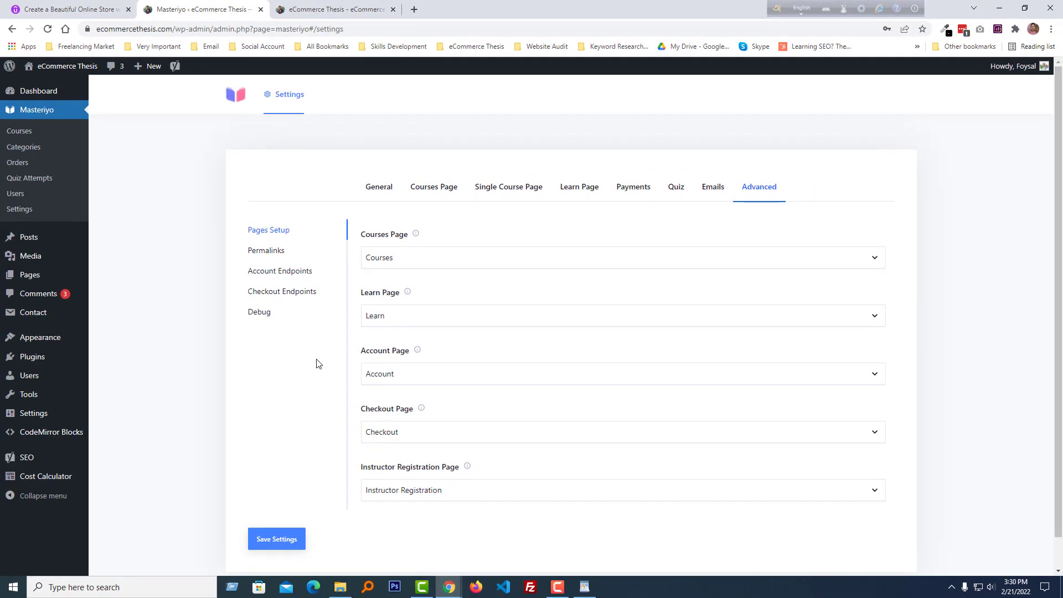
left_click(265, 543)
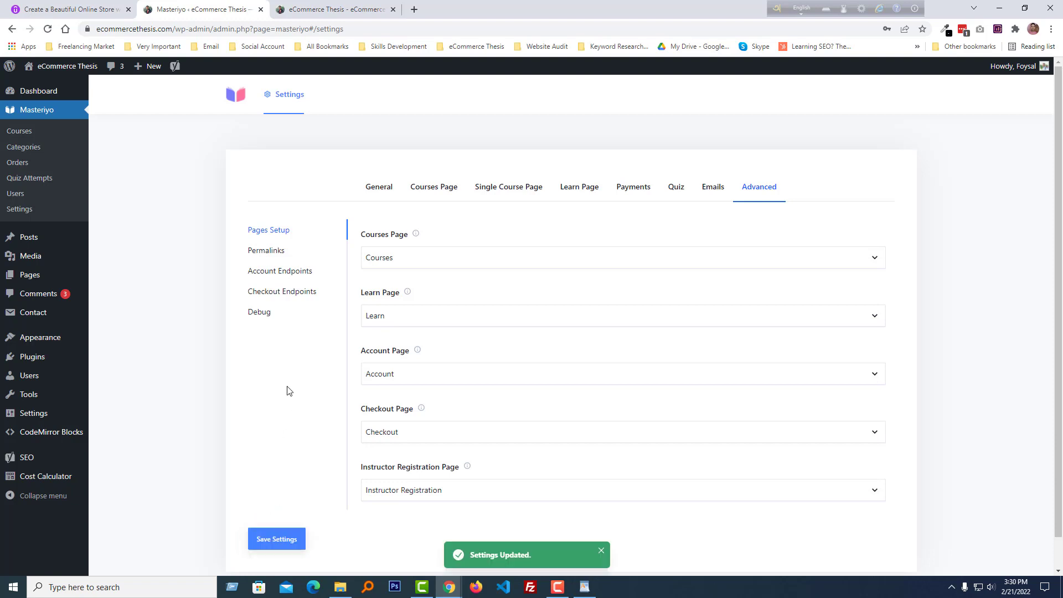
left_click(36, 151)
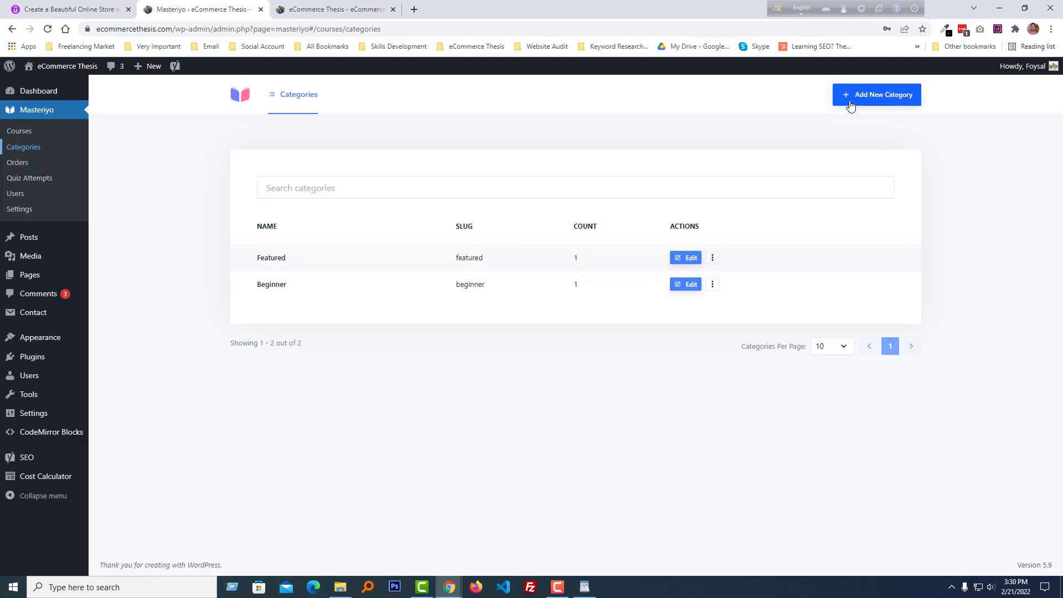
Create a new course category named 'Shopify' with slug shopify
left_click(871, 99)
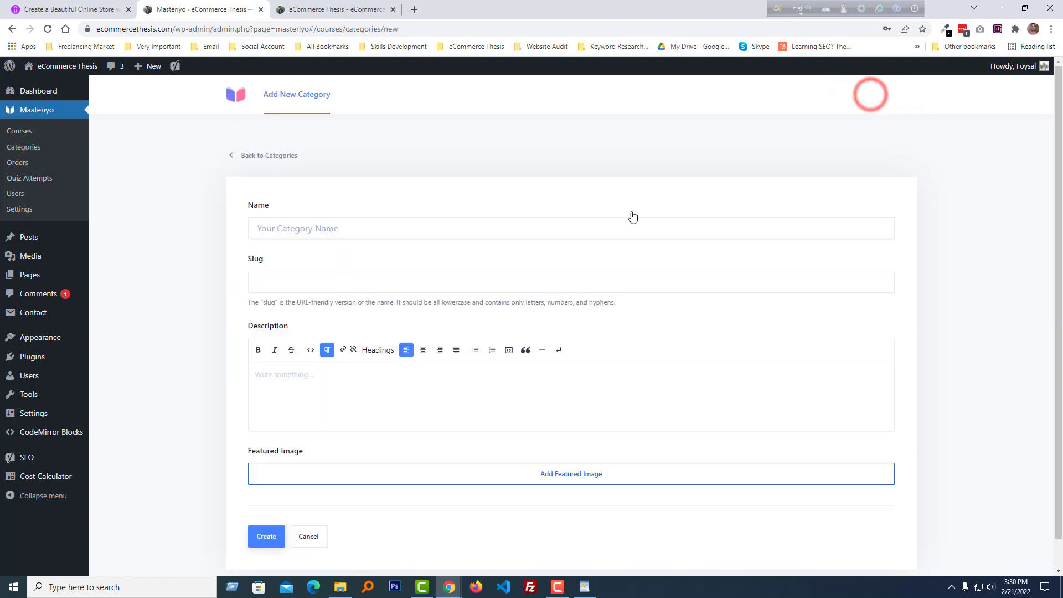
left_click(338, 228)
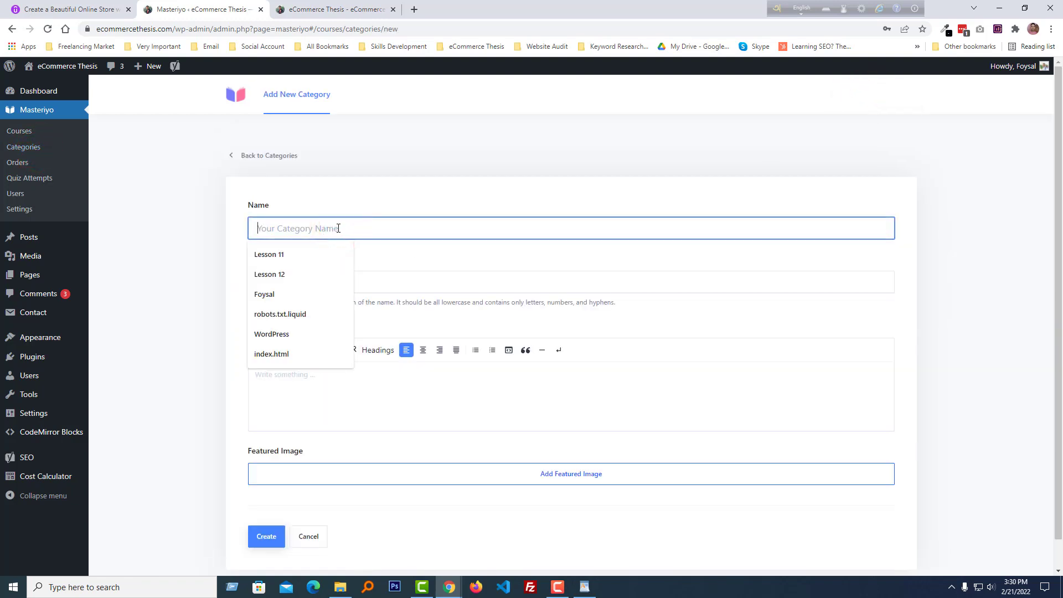
type("Shopify")
left_click(301, 256)
left_click(205, 251)
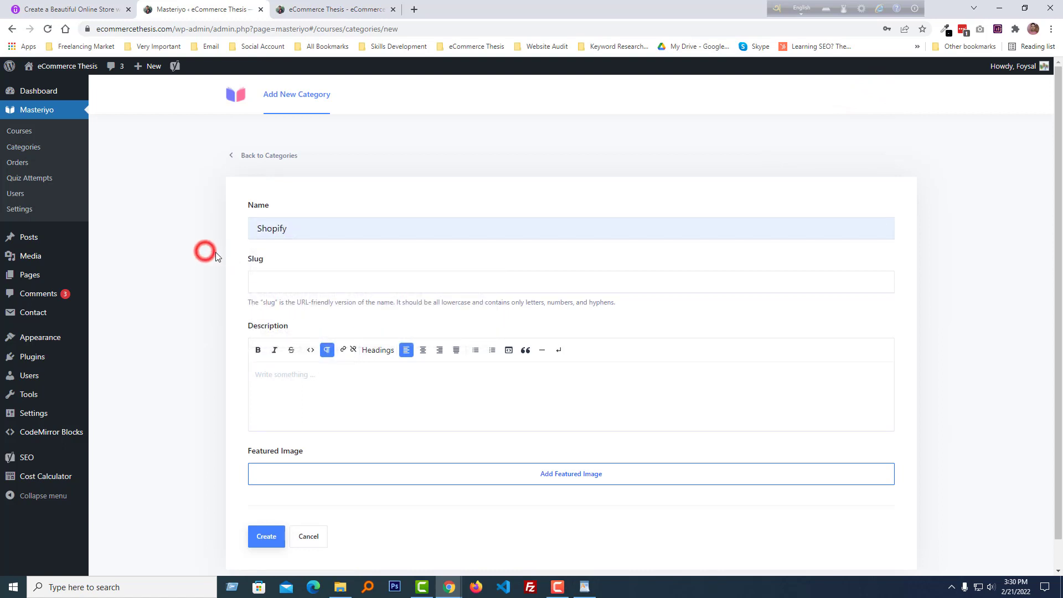
scroll(335, 466, "down", 1)
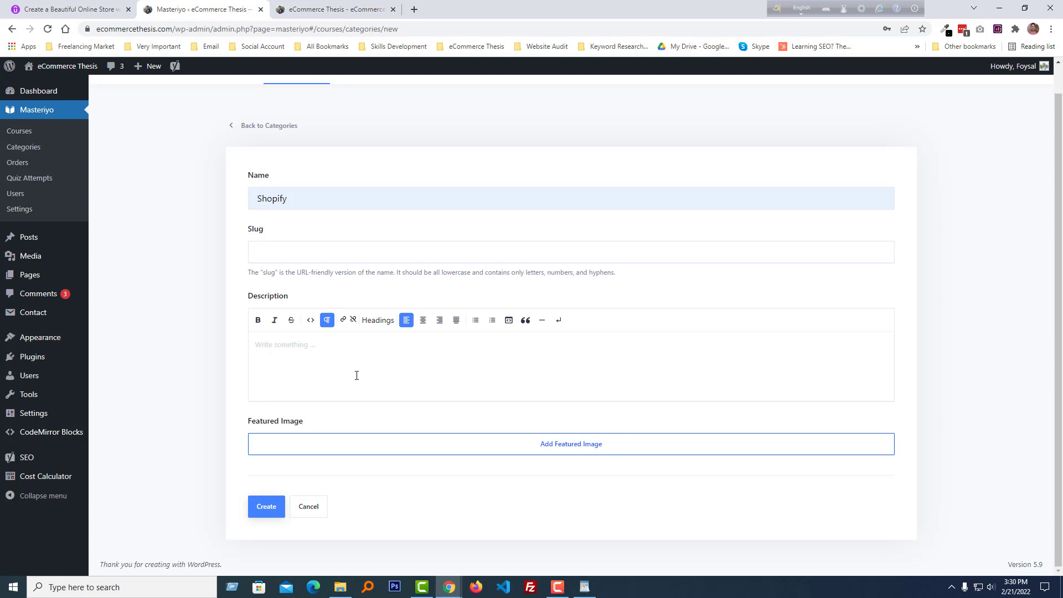
left_click(261, 511)
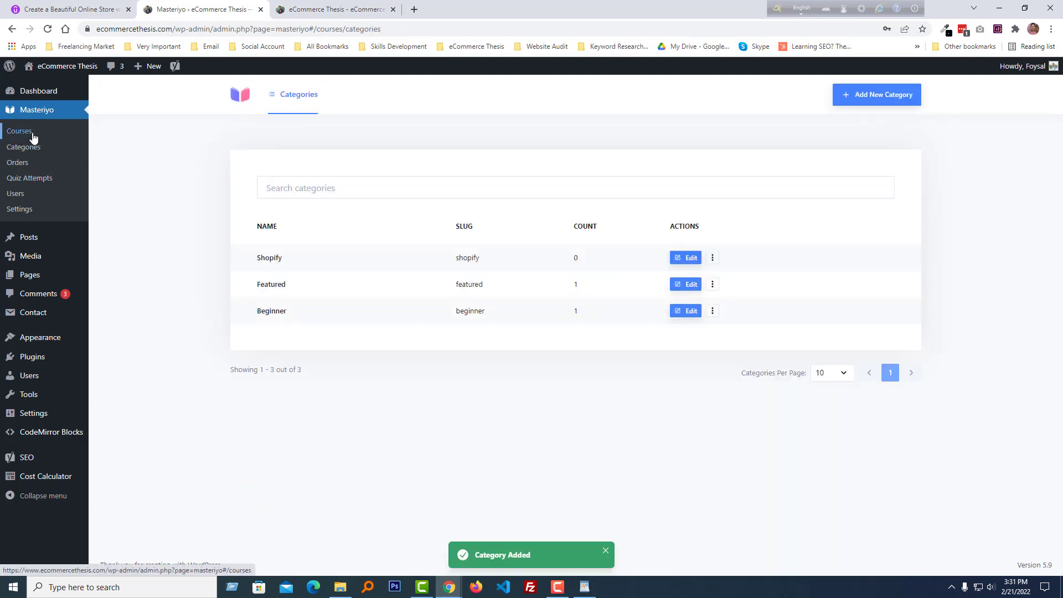
left_click(21, 133)
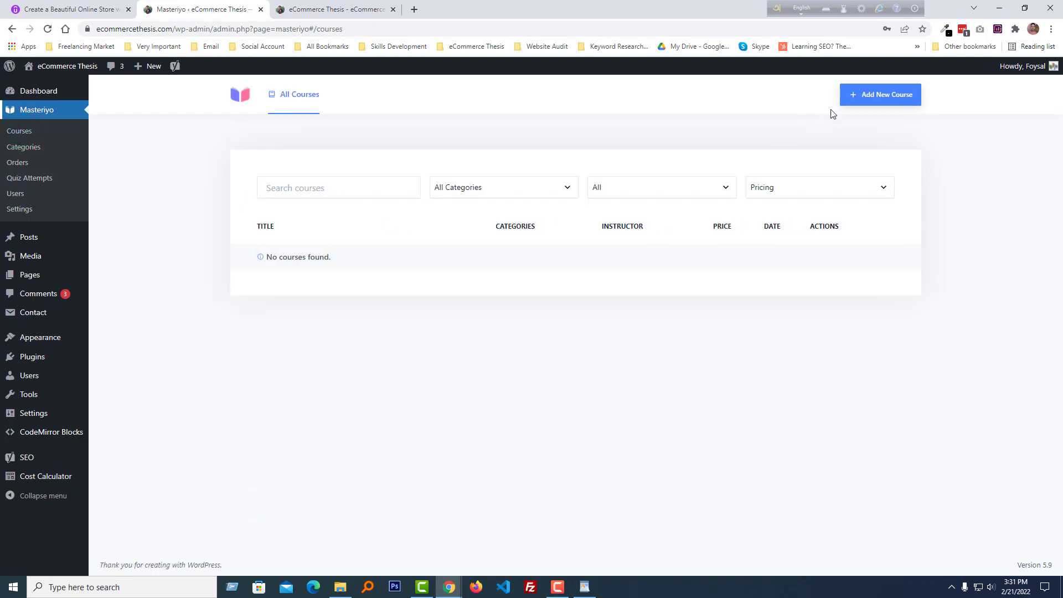
Start a new course named 'Create a Beautiful Online Store with Shopify - Fast & Easy' from WordPad
left_click(886, 97)
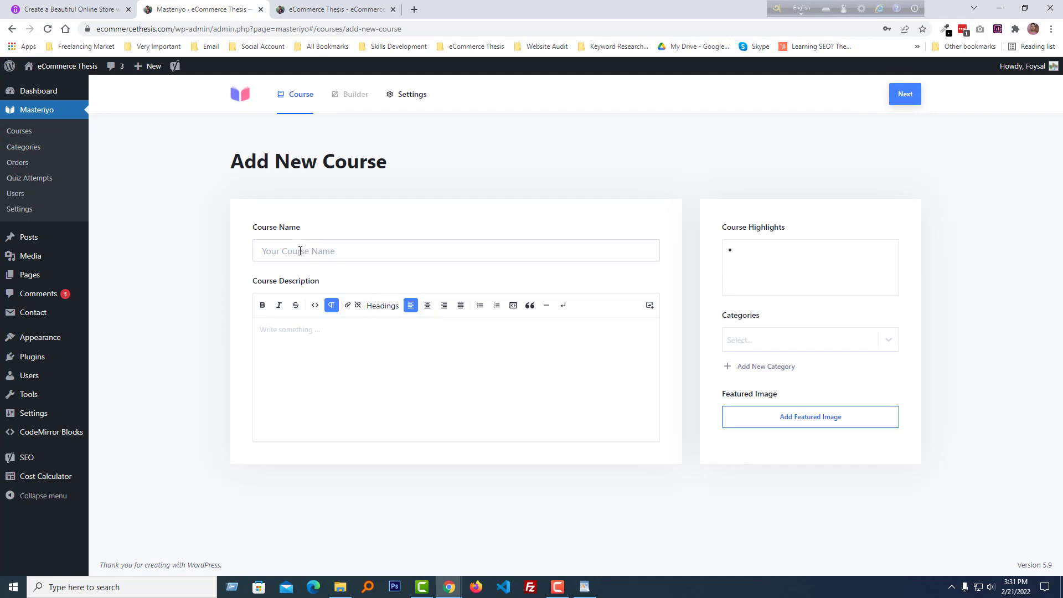
left_click(585, 587)
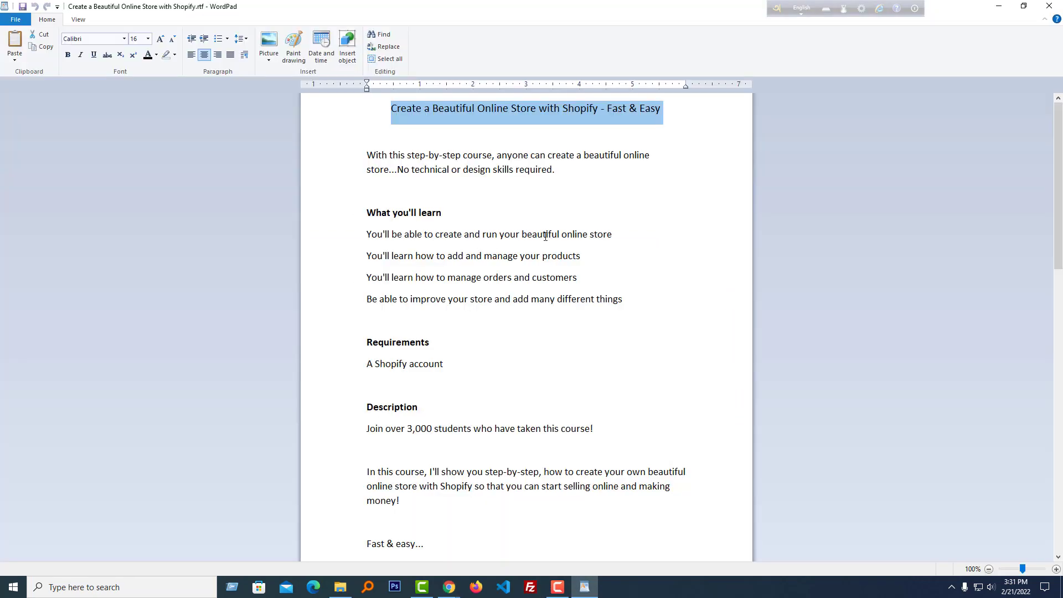
left_click(998, 5)
type("Create a Beautiful Online Store with Shopify - Fast & Easy")
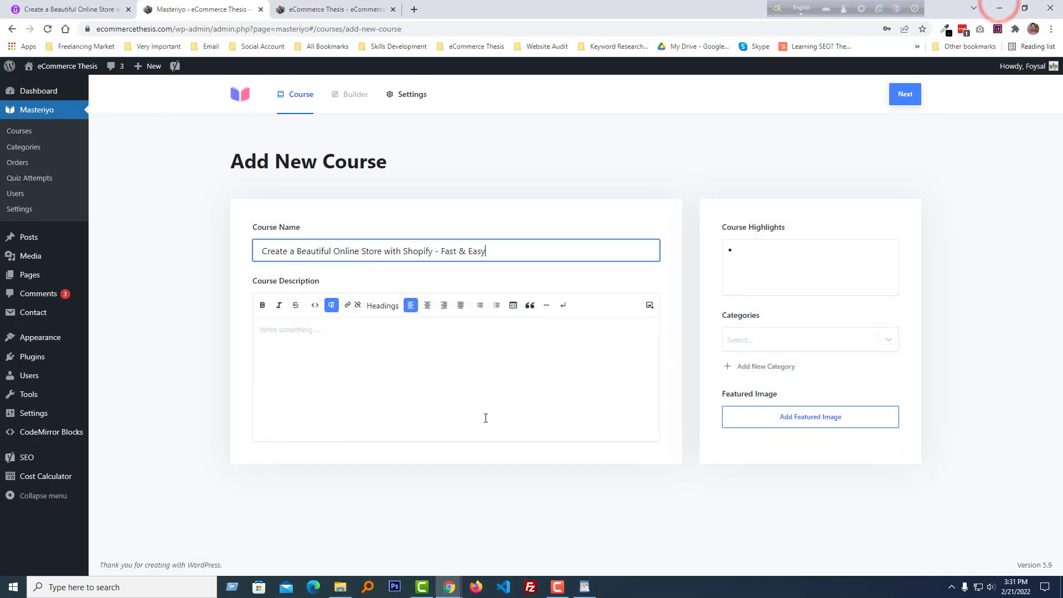
Copy the whole WordPad course document and paste it as the Course Description
left_click(585, 587)
left_click(399, 202)
key("ctrl+a")
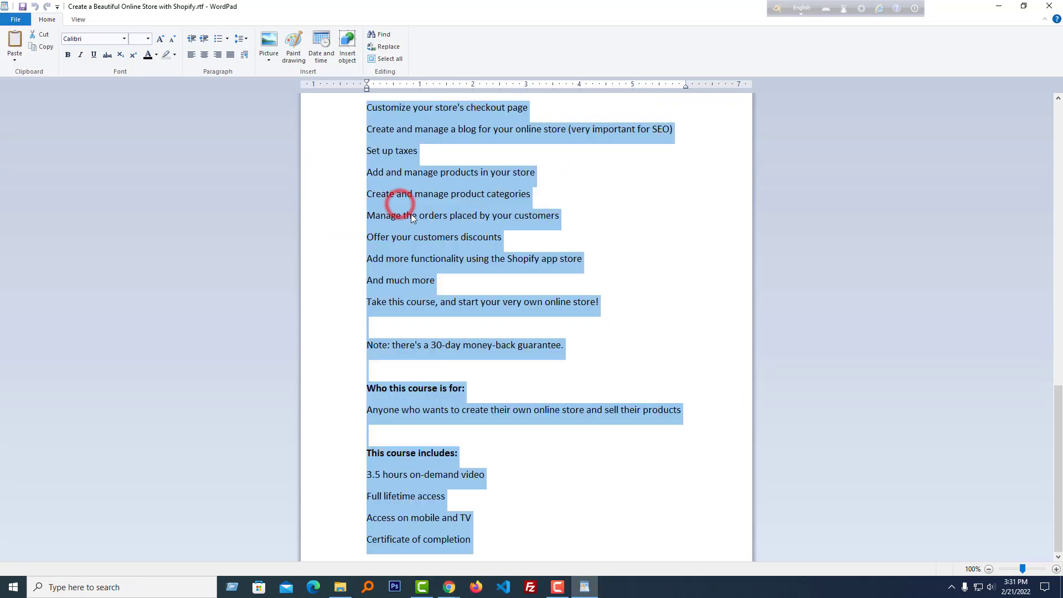
key("ctrl+c")
left_click(585, 587)
left_click(387, 378)
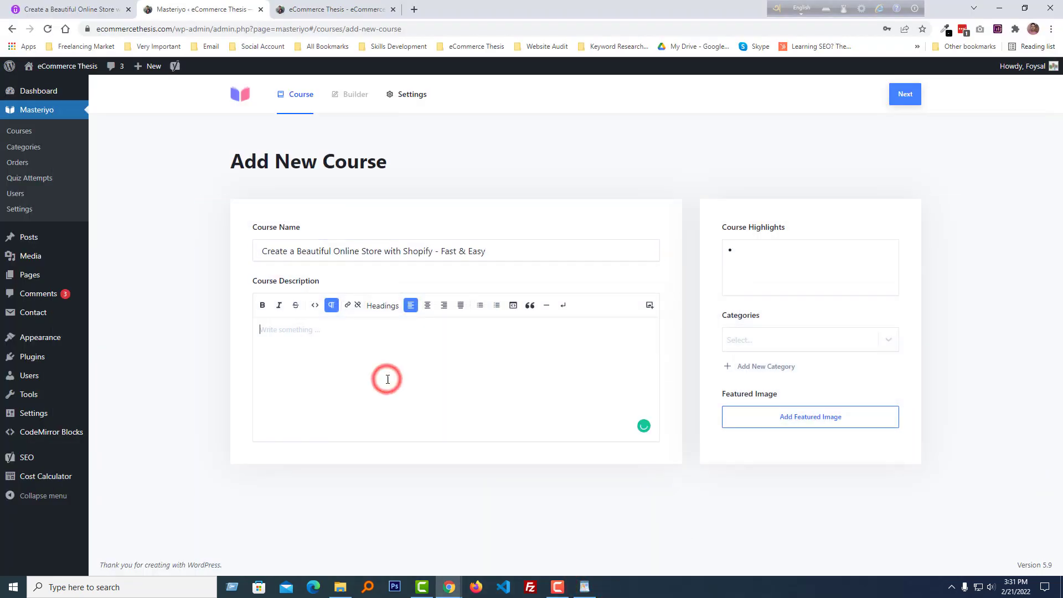
key("ctrl+v")
scroll(596, 351, "up", 10)
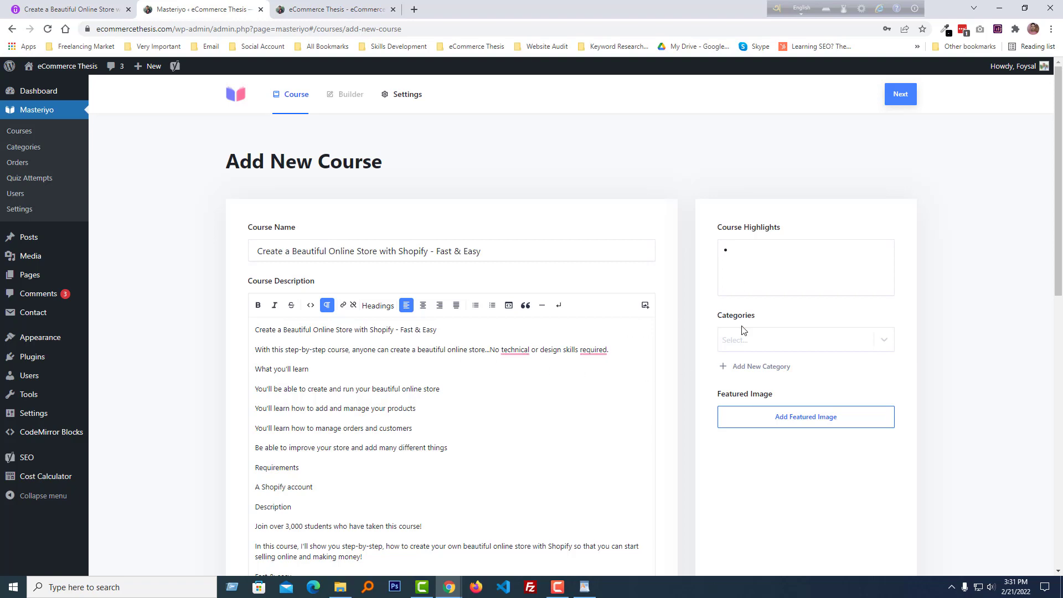
scroll(560, 397, "down", 10)
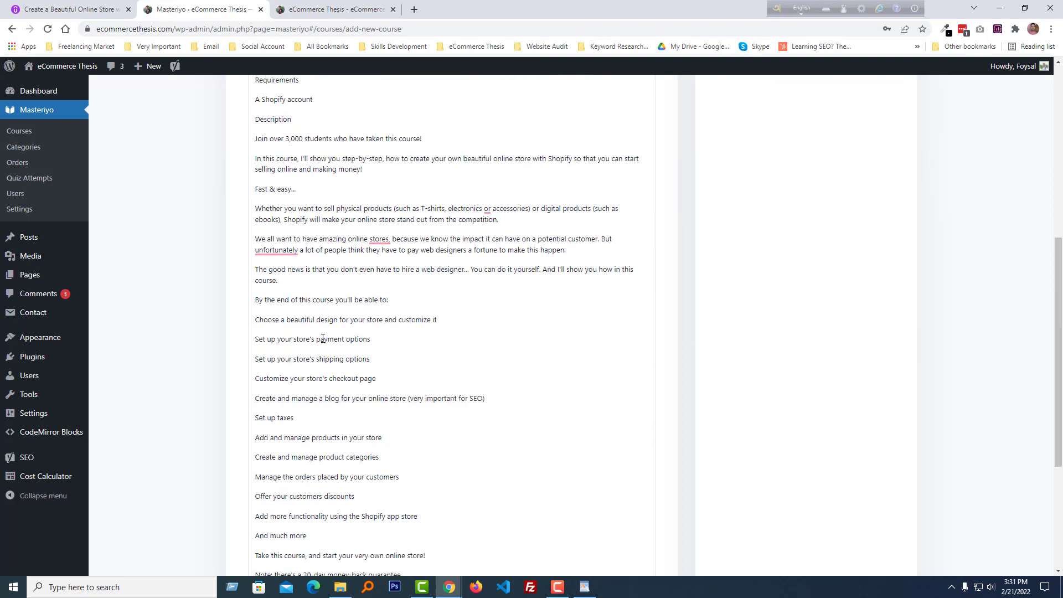
scroll(326, 345, "down", 1)
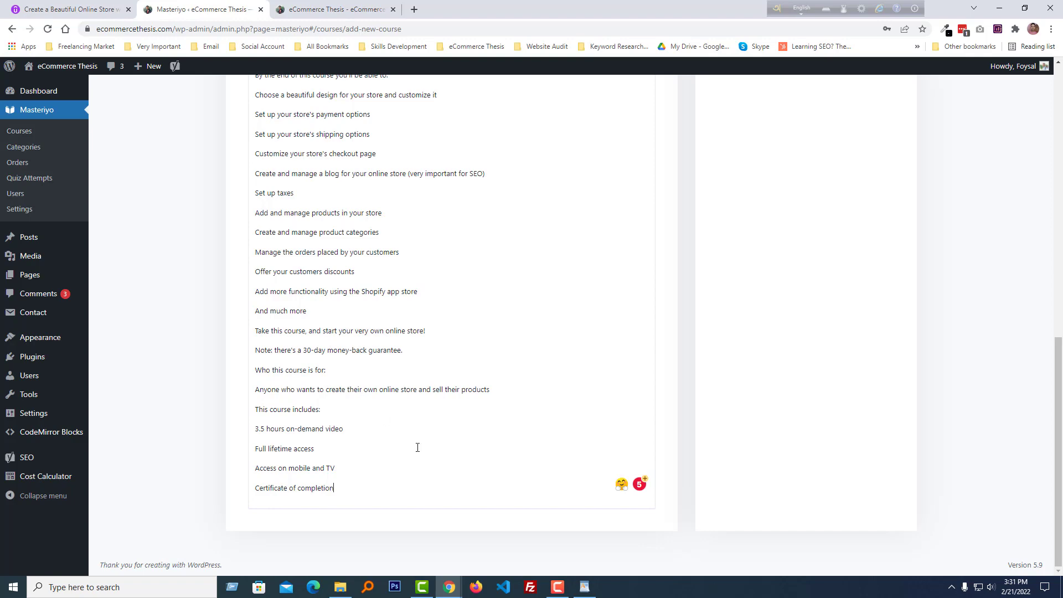
scroll(451, 458, "up", 15)
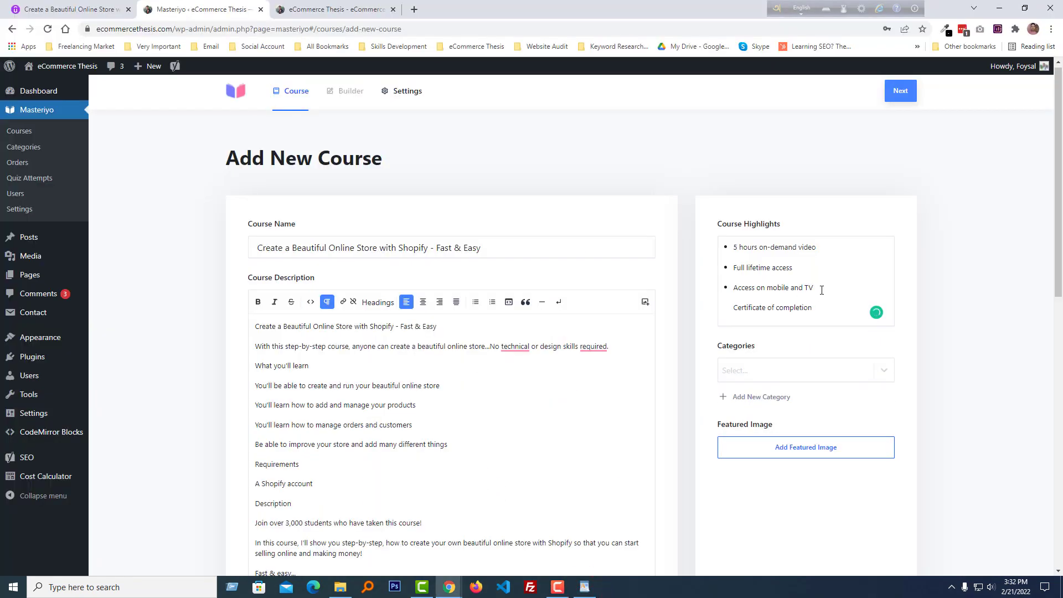
Delete the 'Certificate of completion' highlight and put the course in the Shopify category
left_click_drag(822, 290, 817, 309)
key("BackSpace")
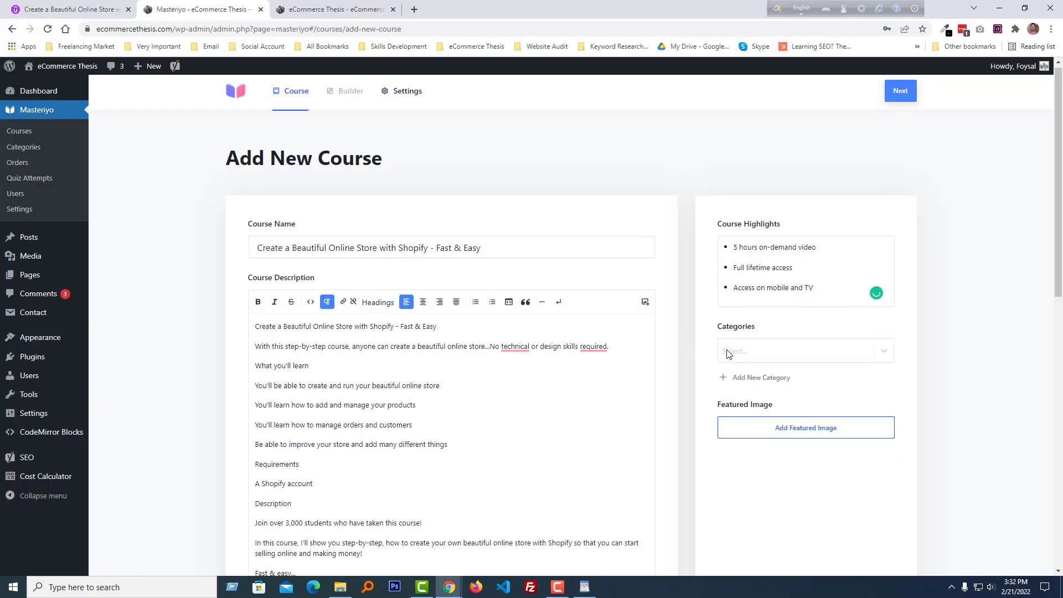
left_click(804, 353)
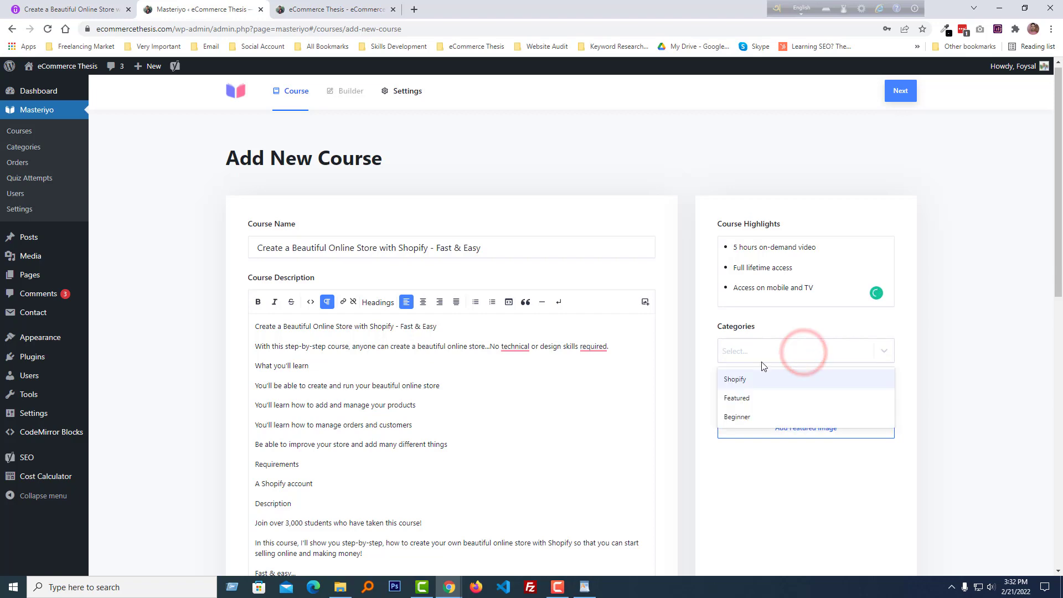
left_click(757, 380)
left_click(965, 411)
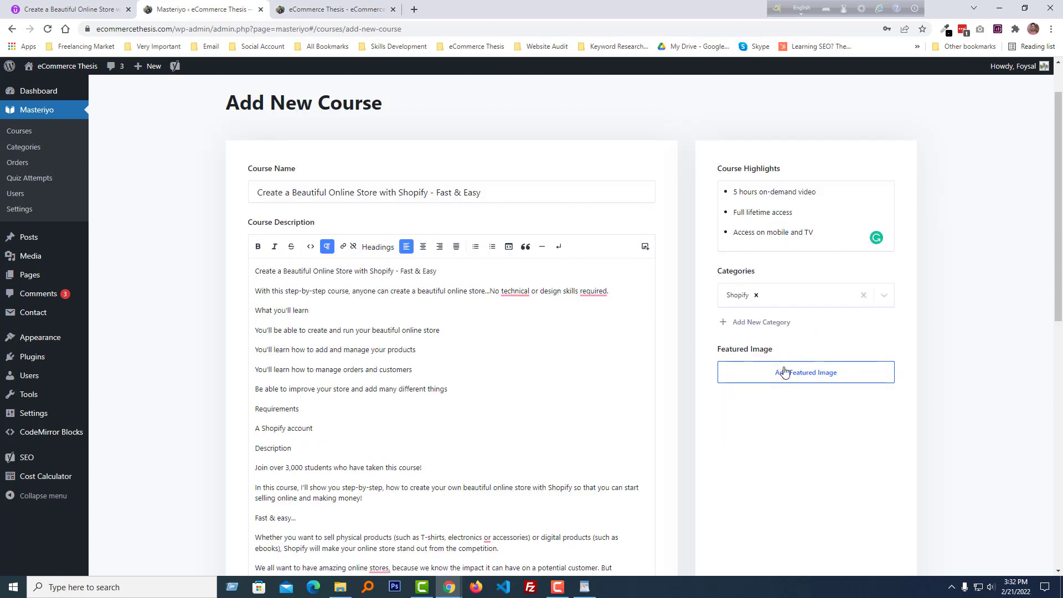
Set the Shopify image as the course's featured image and continue to the builder
left_click(784, 368)
left_click(802, 147)
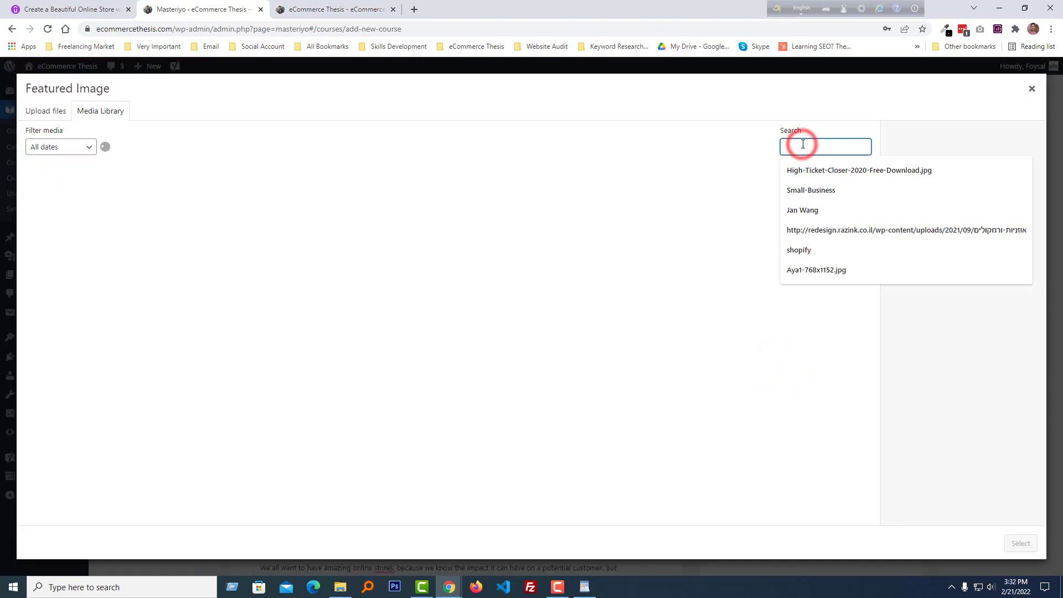
type("S")
left_click(801, 170)
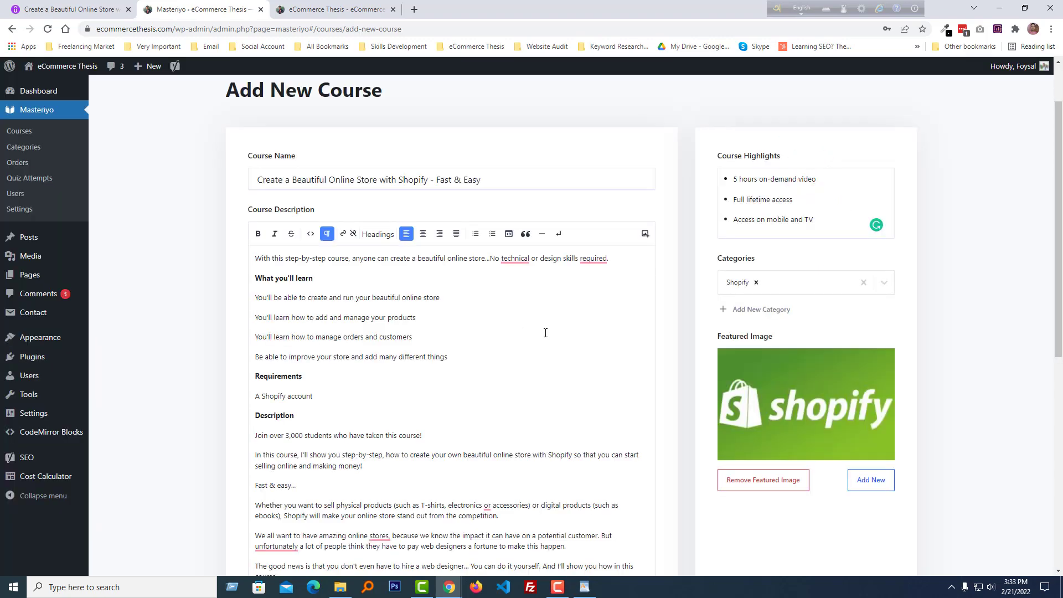
scroll(564, 344, "down", 5)
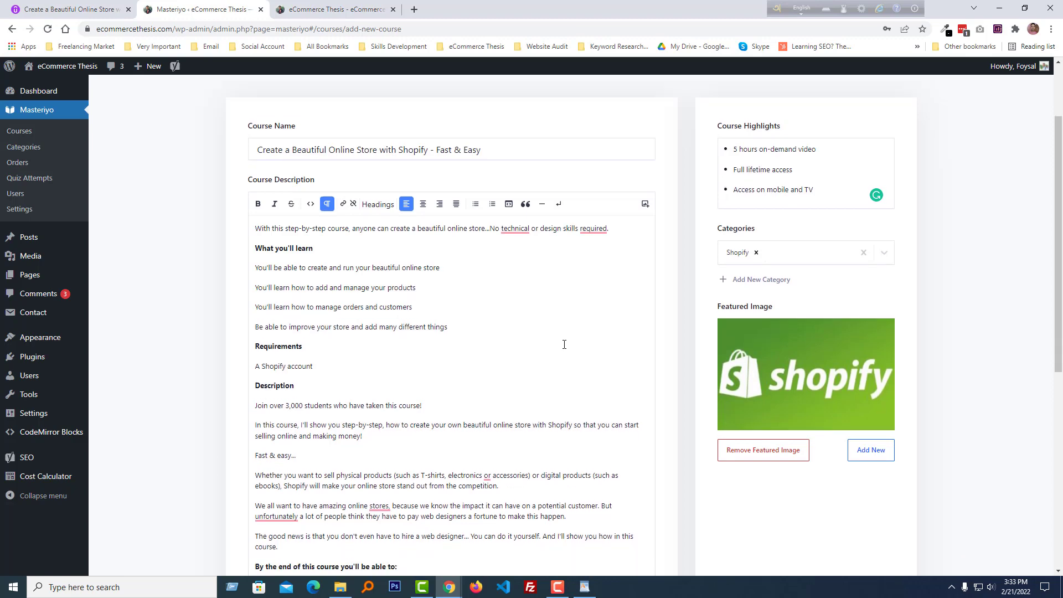
scroll(637, 349, "up", 7)
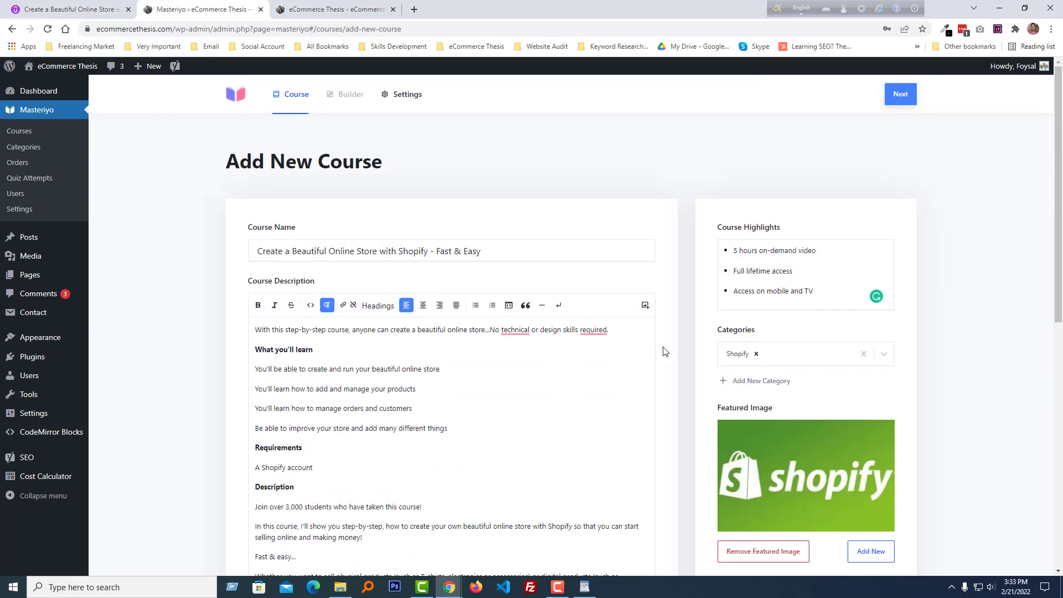
left_click(890, 101)
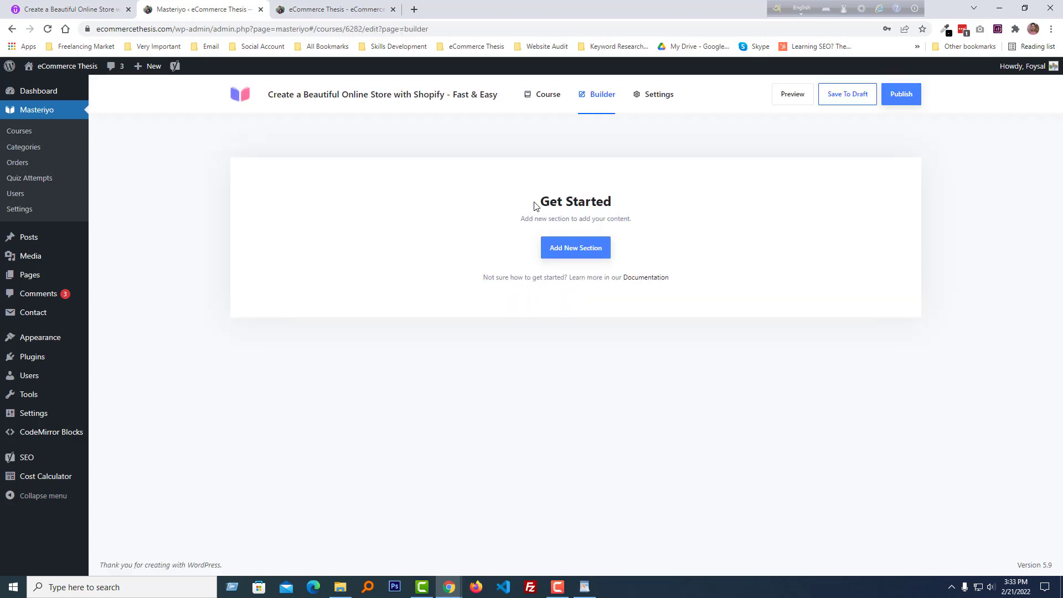
Create a curriculum section named 'Introduction' and bring up its Add New Content options
left_click(594, 257)
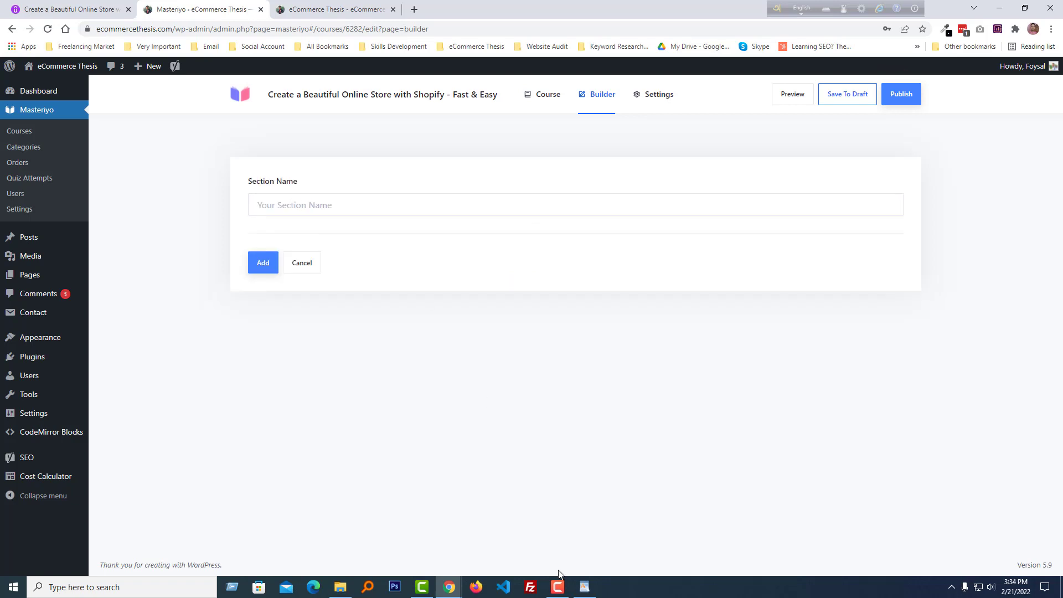
left_click(288, 205)
type("Introduction")
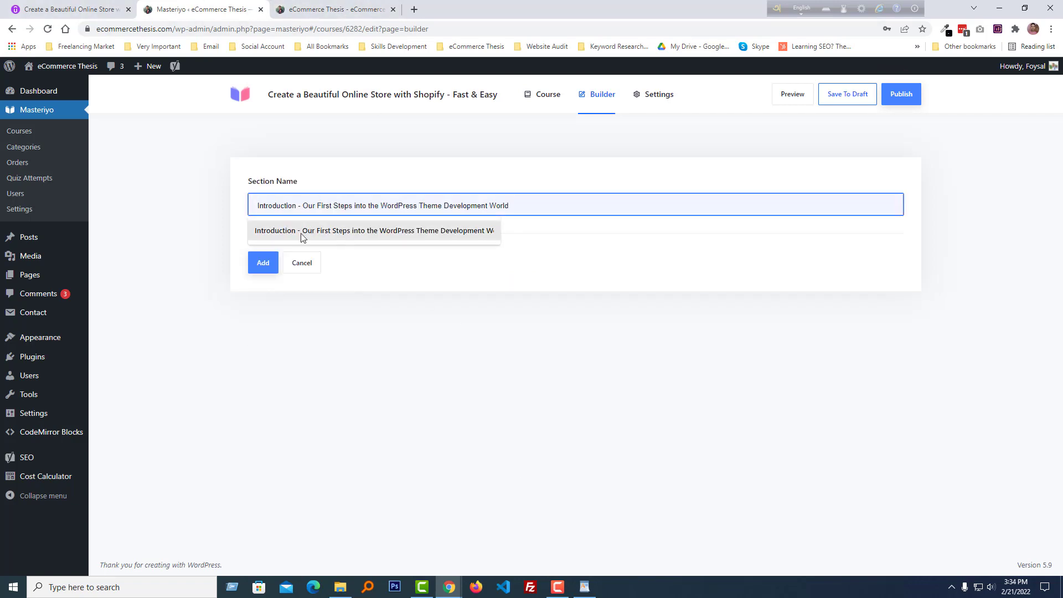
left_click(197, 238)
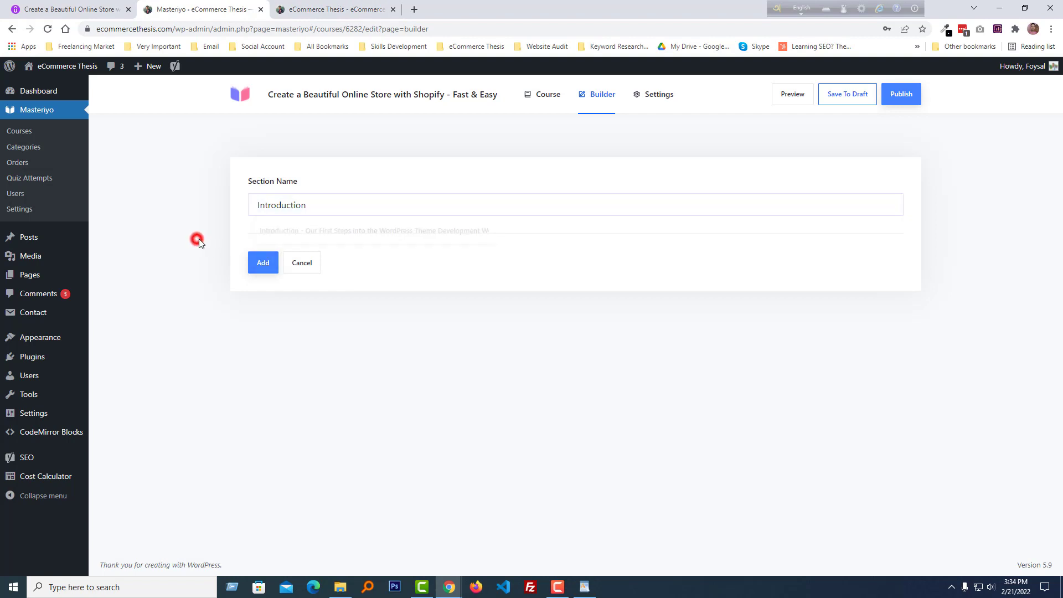
left_click(260, 267)
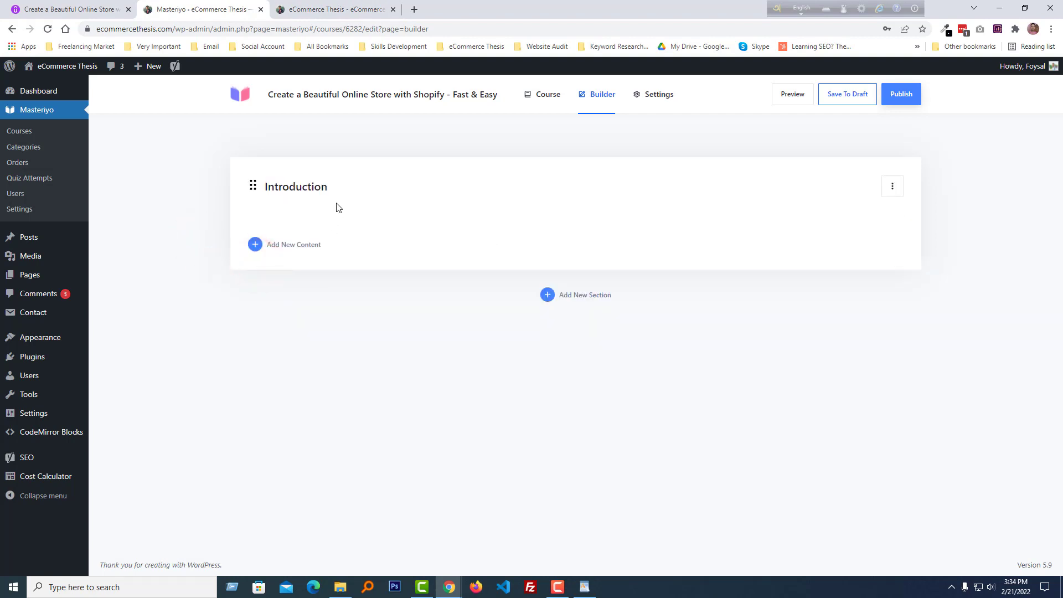
left_click(895, 190)
left_click(895, 190)
left_click(292, 247)
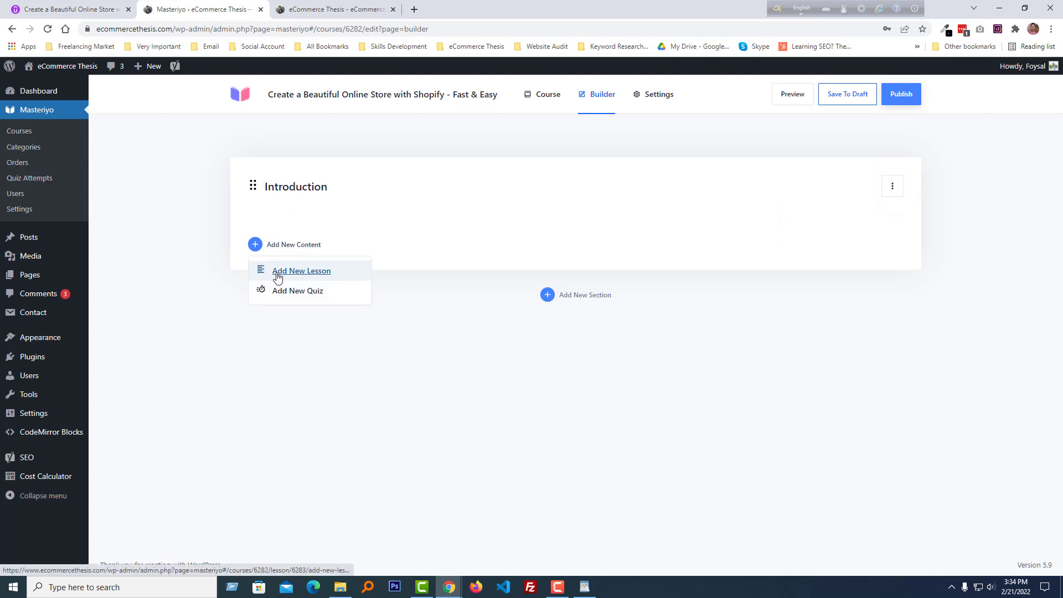
Begin a new lesson under Introduction named 'What Is Shopify?'
left_click(313, 276)
left_click(311, 270)
type("What Is Shopify?")
left_click(185, 273)
scroll(183, 270, "down", 1)
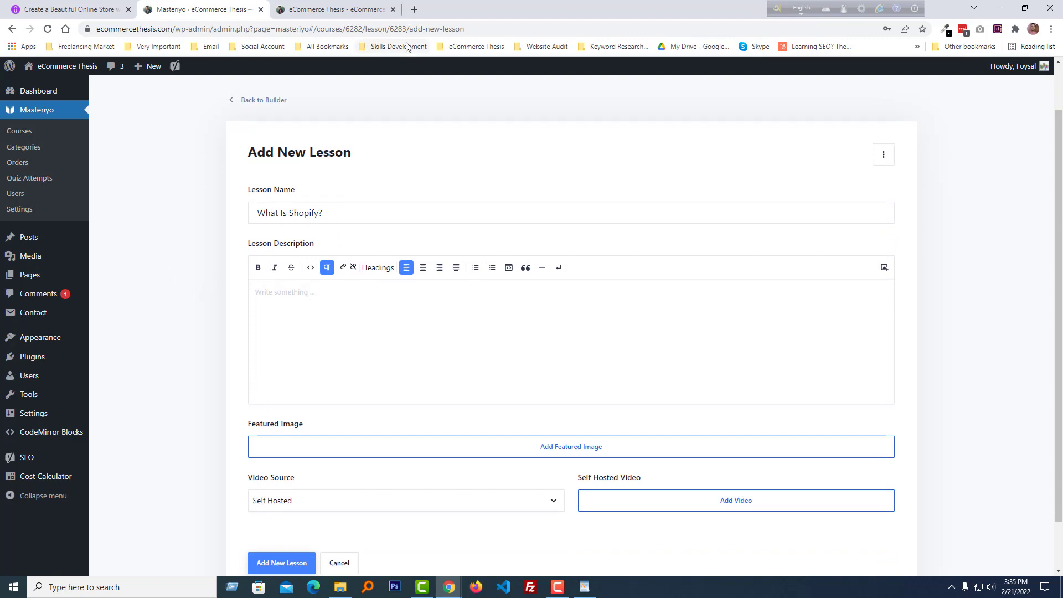
Load lipsum.com in a new browser tab, then return to the lesson's description field
left_click(414, 9)
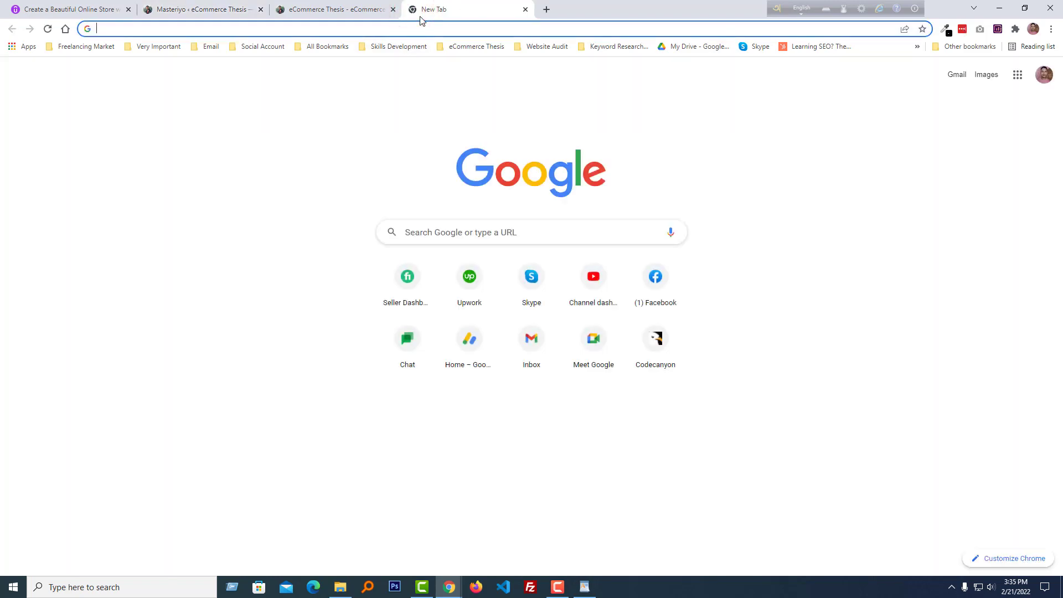
type("lipsum.com")
key("Return")
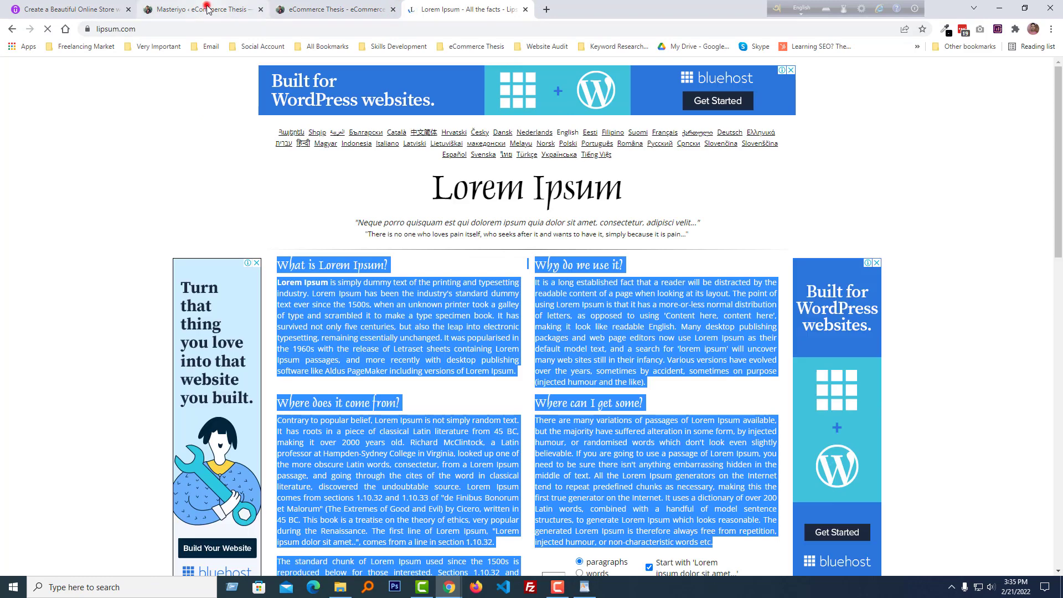
left_click(205, 9)
left_click(320, 317)
Use the lorem ipsum text as the lesson description and the Shopify image as featured image
key("ctrl+v")
scroll(333, 360, "down", 4)
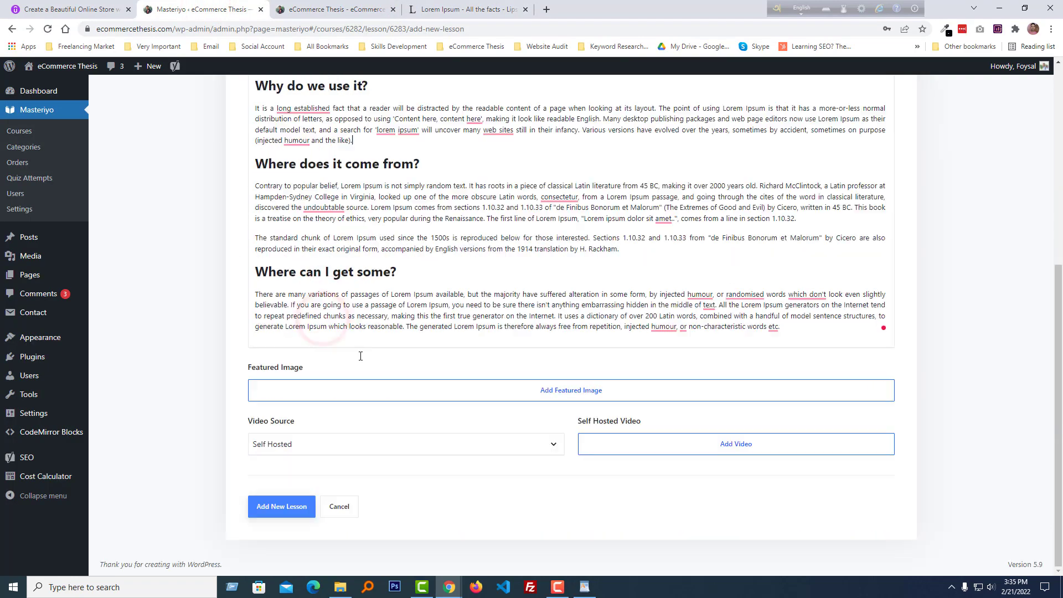
left_click(549, 396)
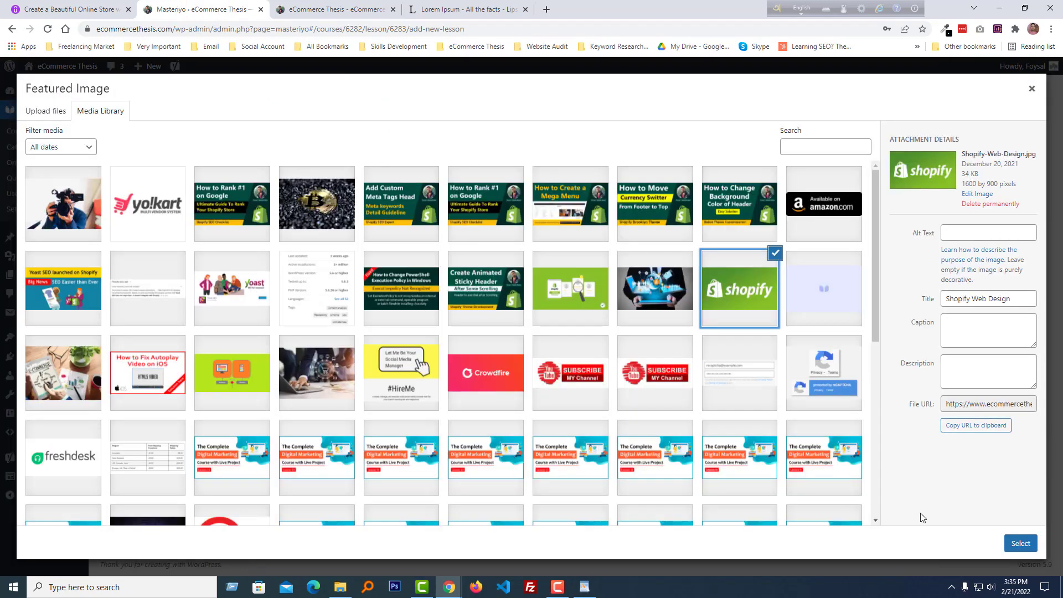
left_click(1021, 544)
scroll(388, 355, "down", 3)
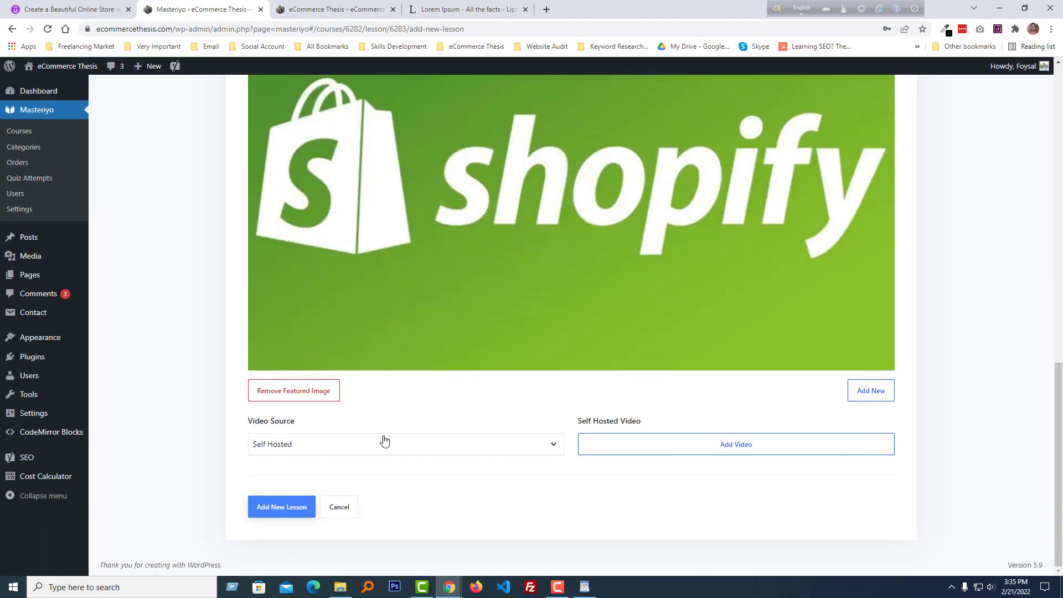
Set the lesson video source to YouTube with the pasted URL, save the lesson, and publish
left_click(271, 448)
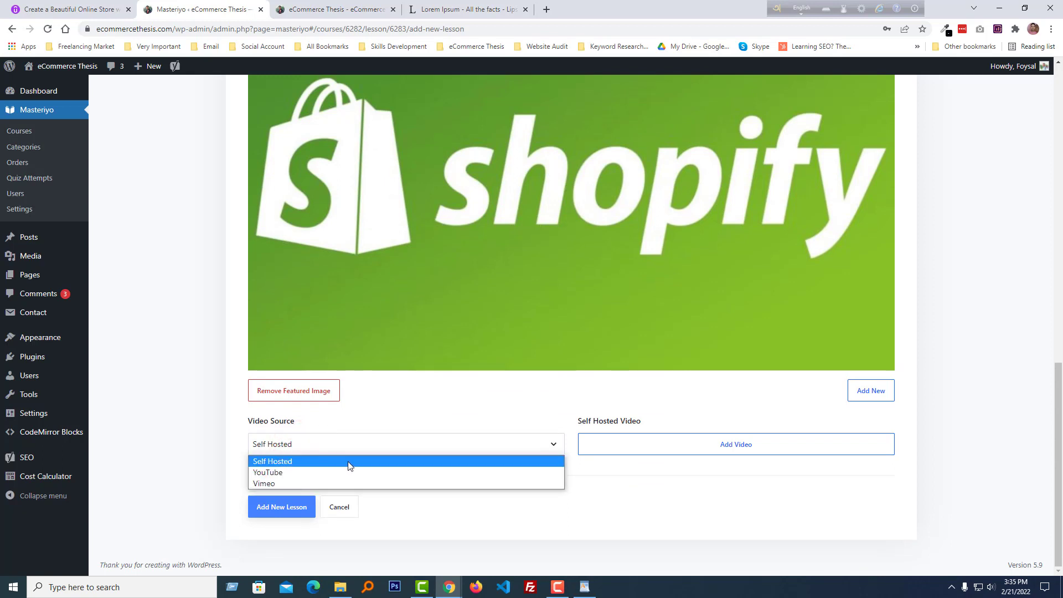
left_click(268, 471)
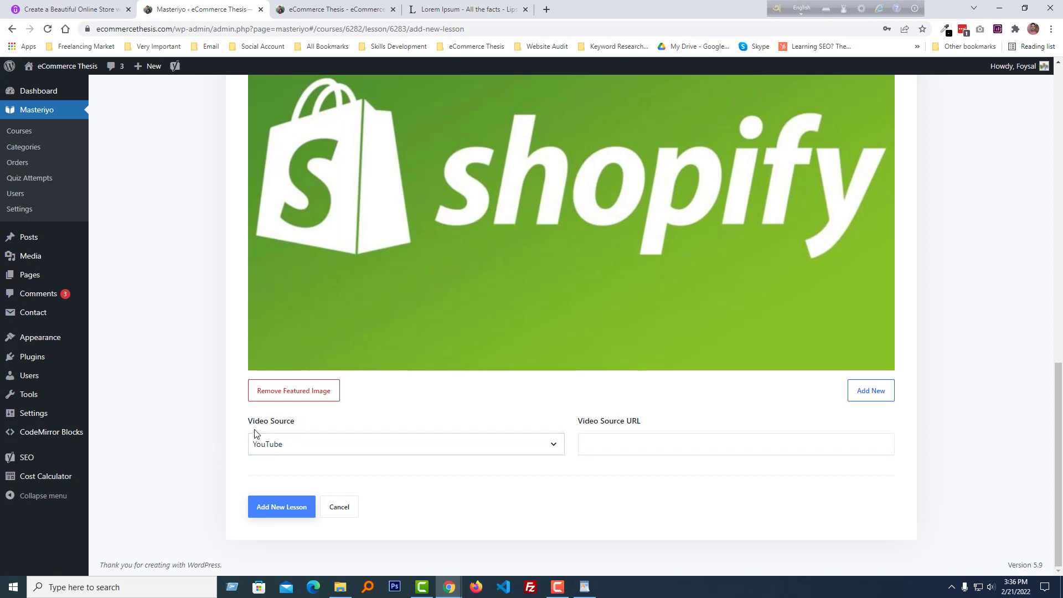
left_click(613, 443)
type("https://www.youtube.com/watch?v=KUybtwjHxCk")
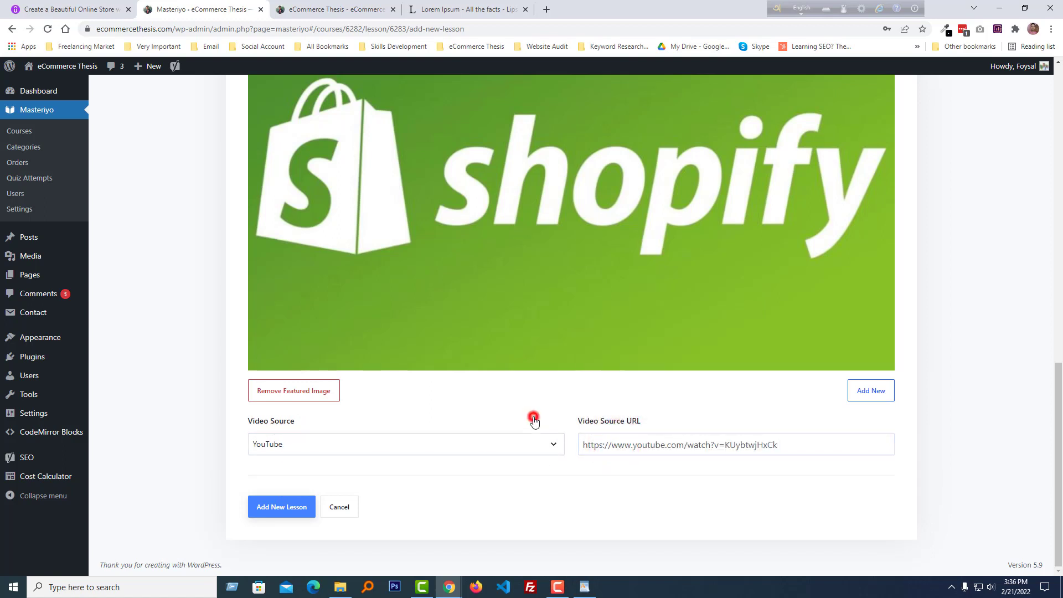
left_click(283, 511)
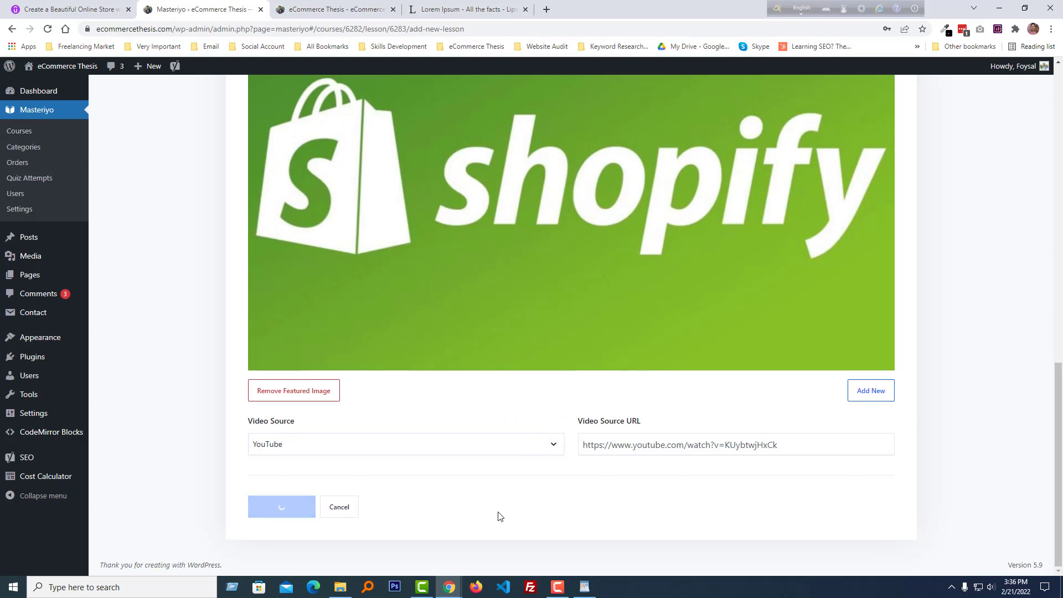
left_click(902, 98)
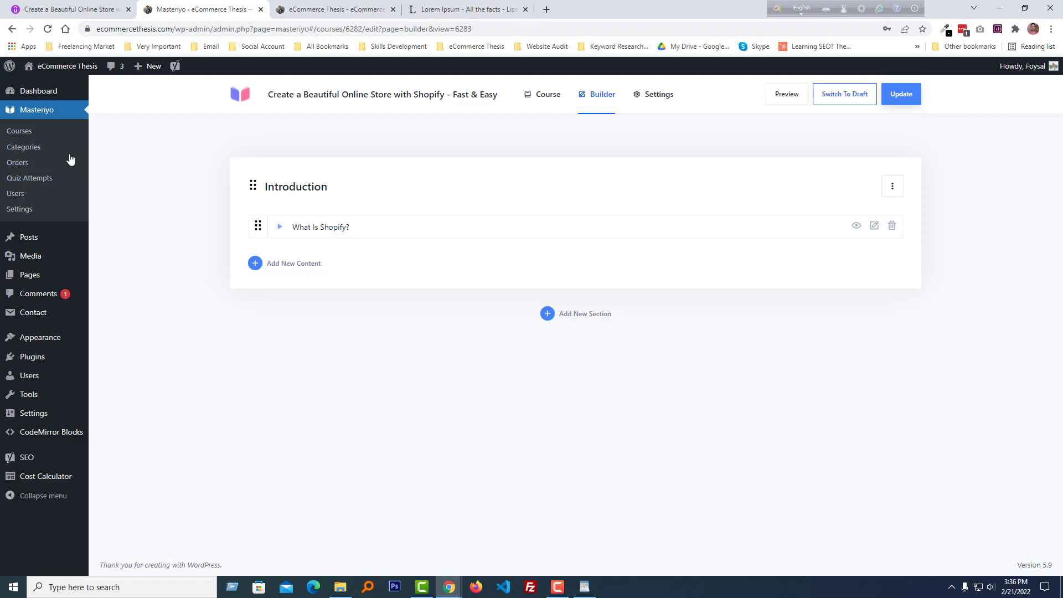
From All Courses, preview the Shopify course on the live site
left_click(29, 132)
left_click(862, 258)
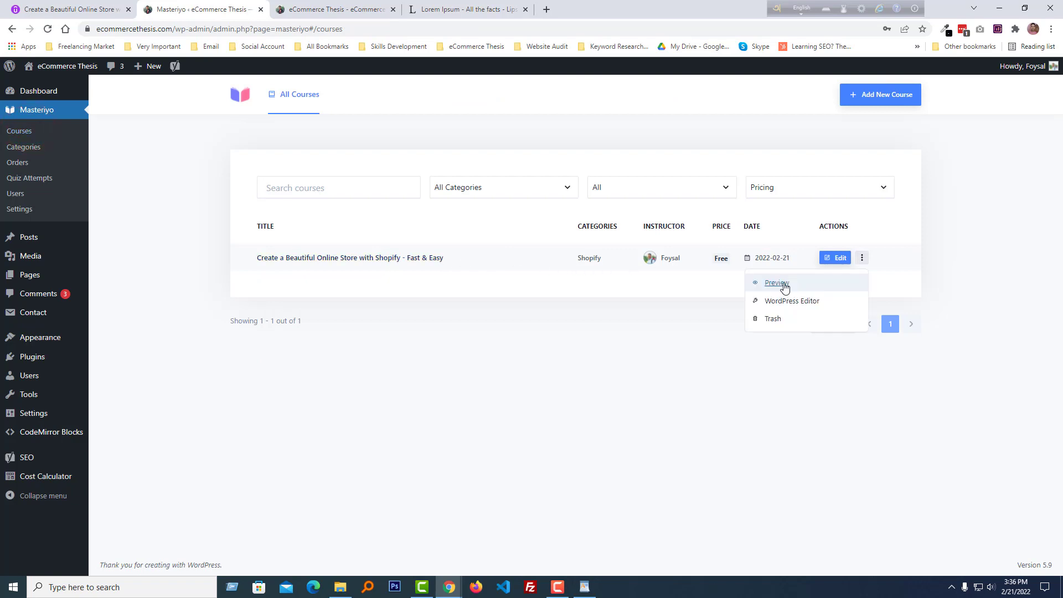
left_click(783, 283)
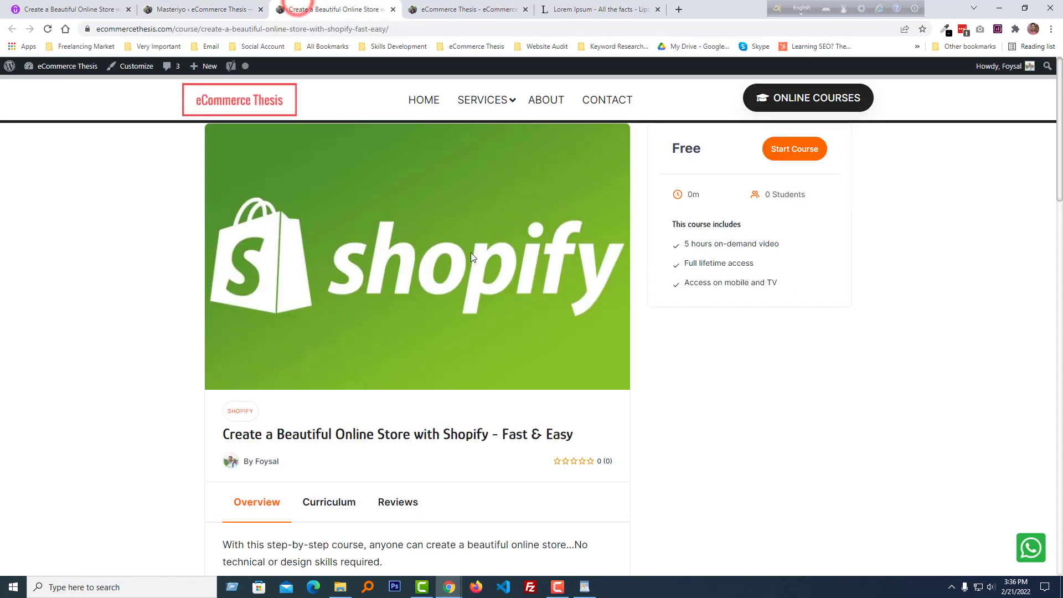
left_click(391, 238)
scroll(448, 276, "down", 2)
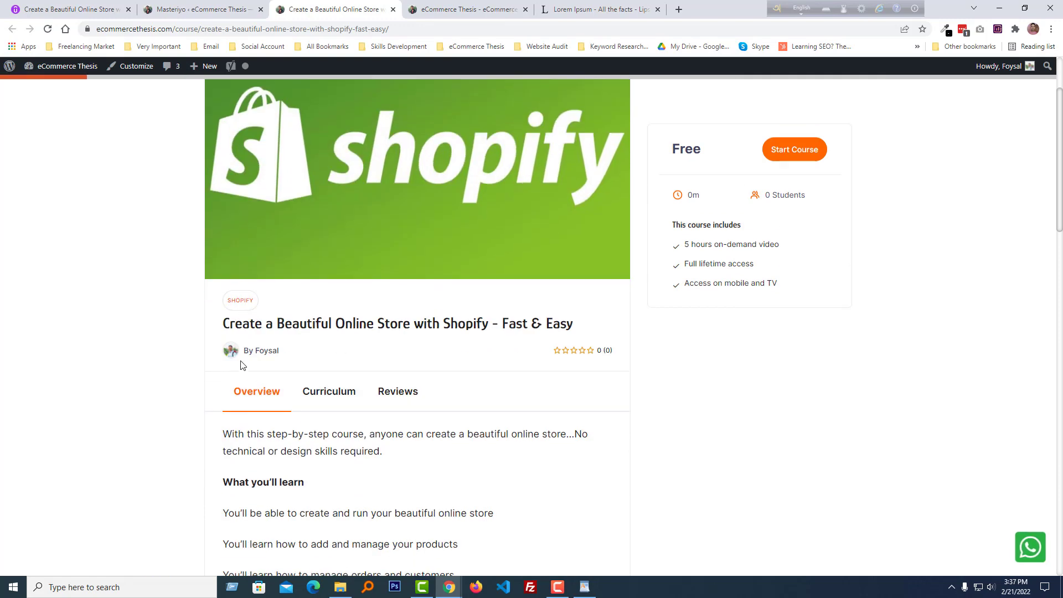
scroll(416, 330, "down", 3)
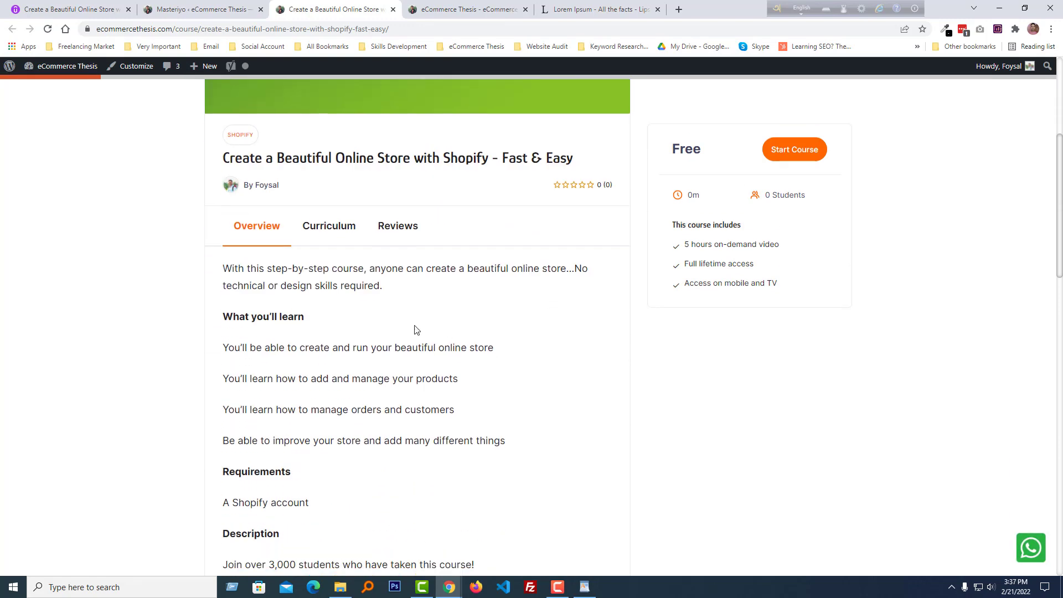
View the course page's Curriculum and Reviews tabs, then return to the admin course list
left_click(335, 235)
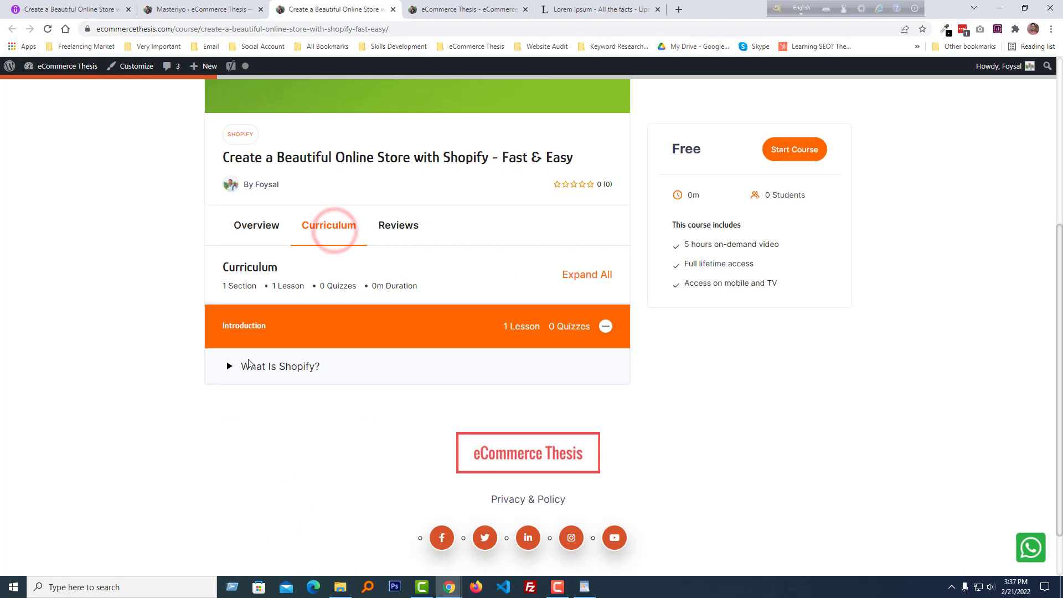
left_click(398, 232)
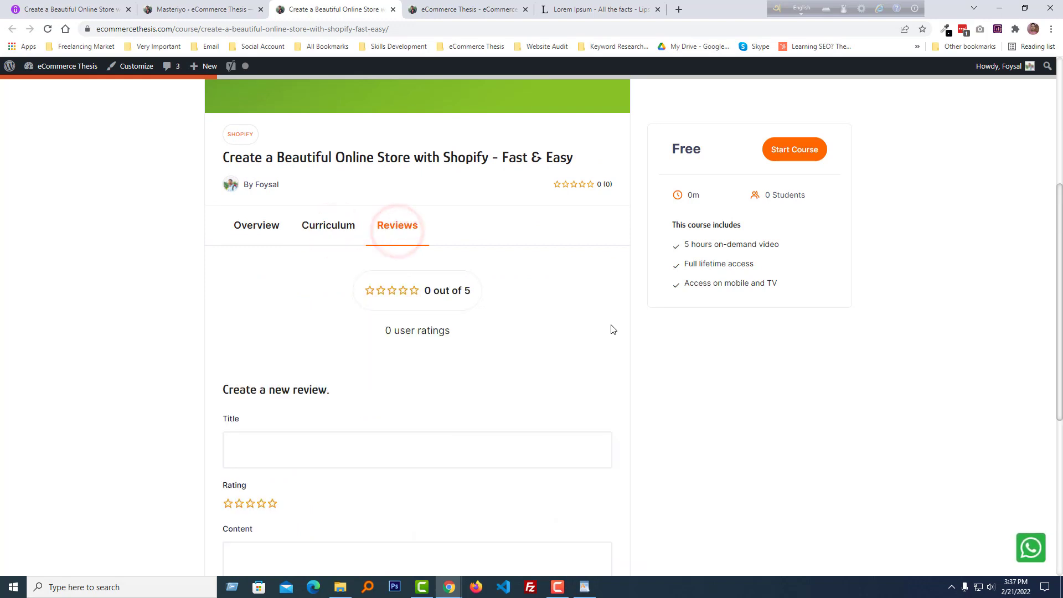
scroll(665, 299, "up", 5)
left_click(672, 230)
left_click(864, 247)
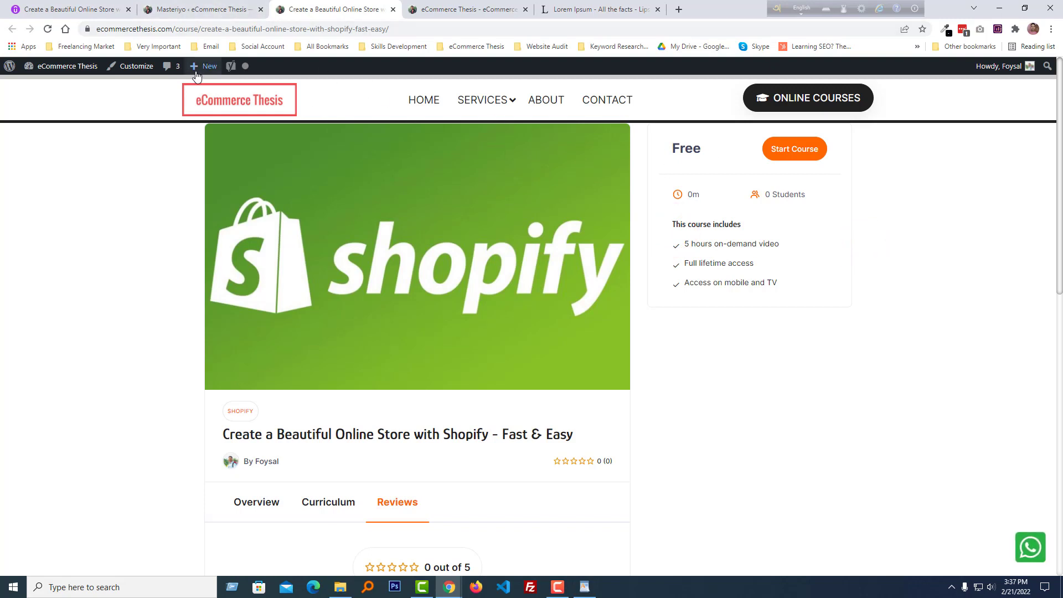
left_click(221, 10)
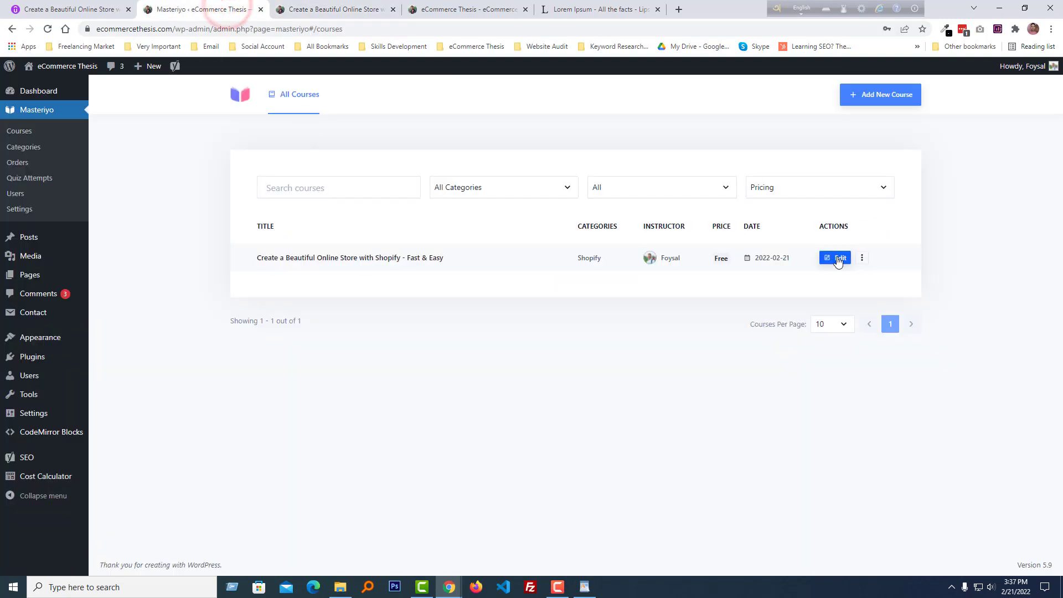
Open the Shopify course's settings and change the duration hours to 5
left_click(839, 261)
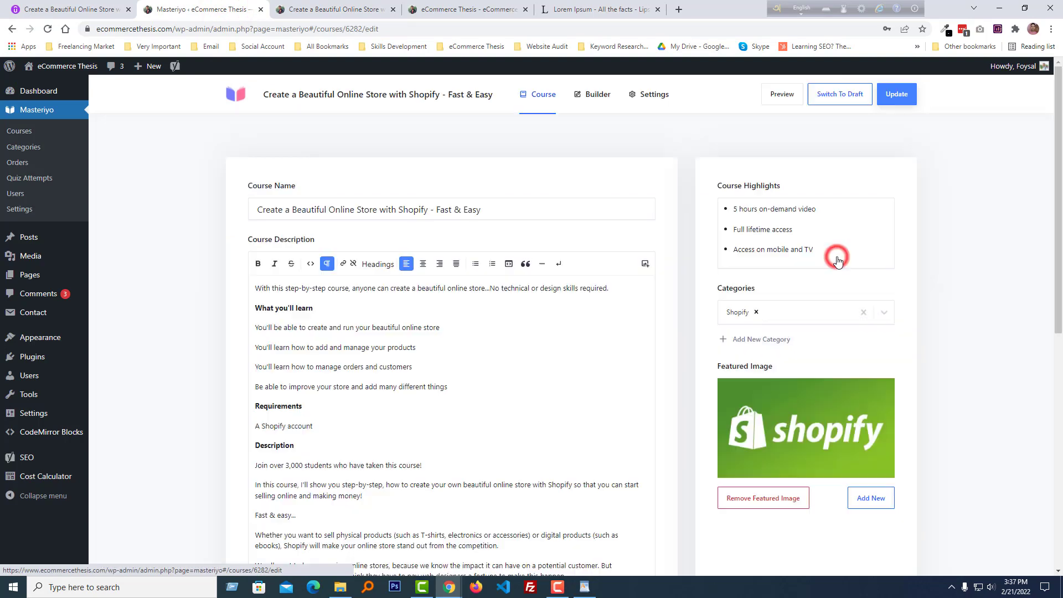
left_click(588, 104)
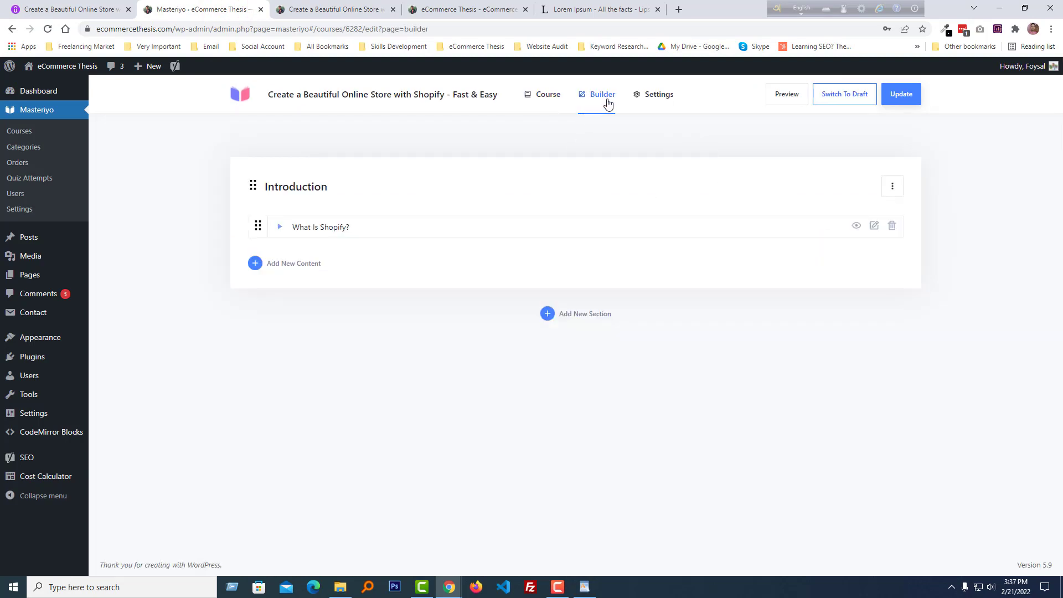
left_click(664, 100)
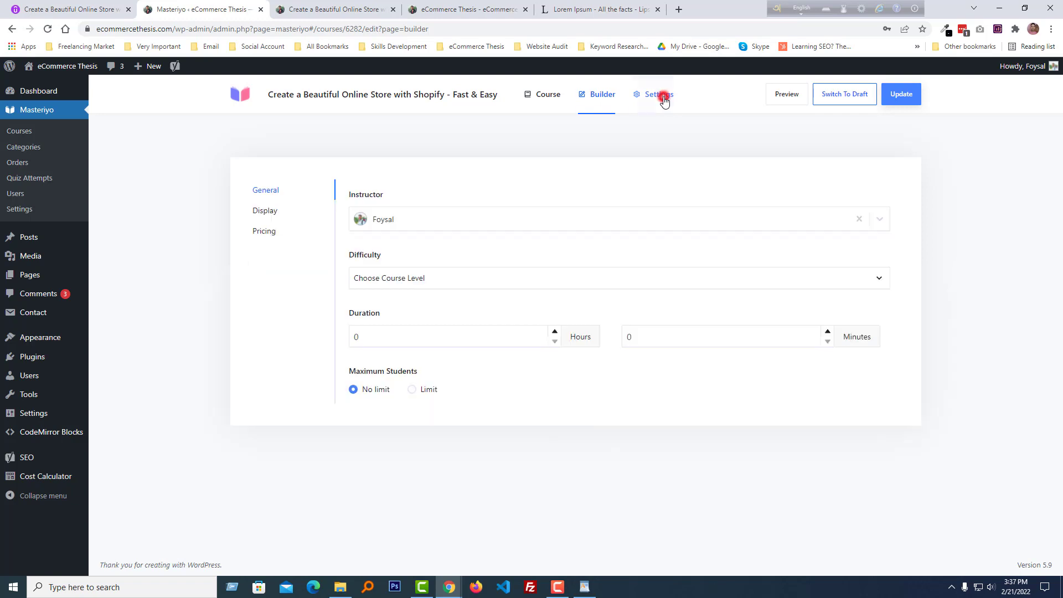
left_click_drag(418, 335, 326, 351)
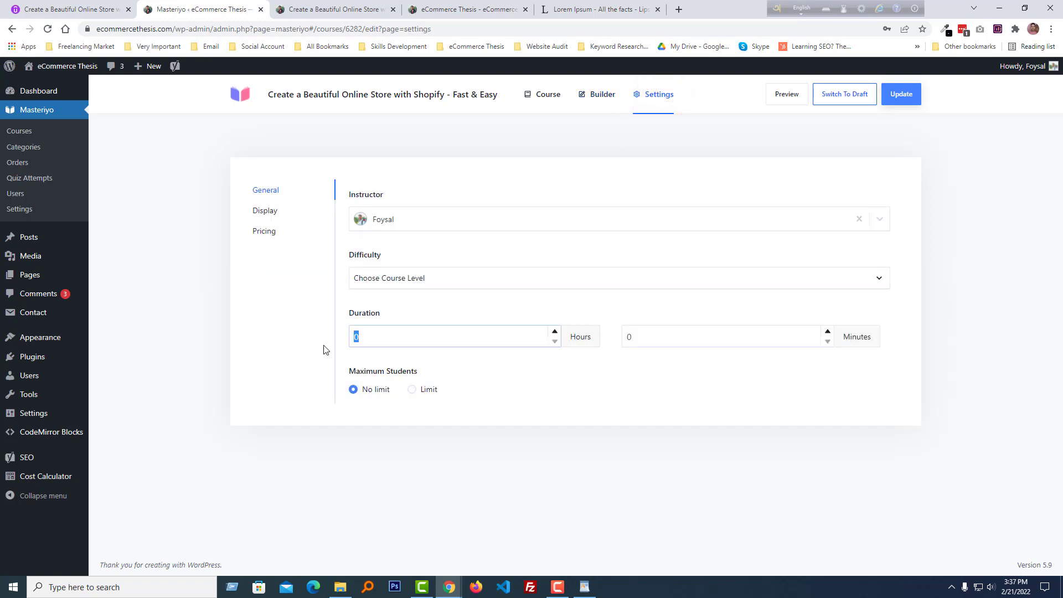
Make the course Paid with a 25 USD one-time fee, update it, and reload the course page
left_click(269, 211)
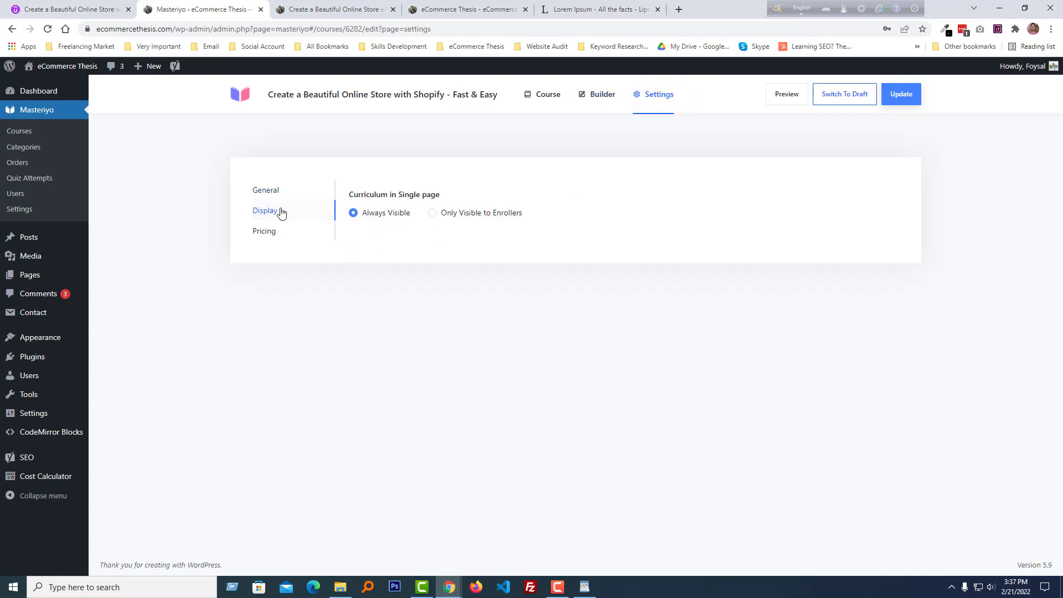
left_click(266, 231)
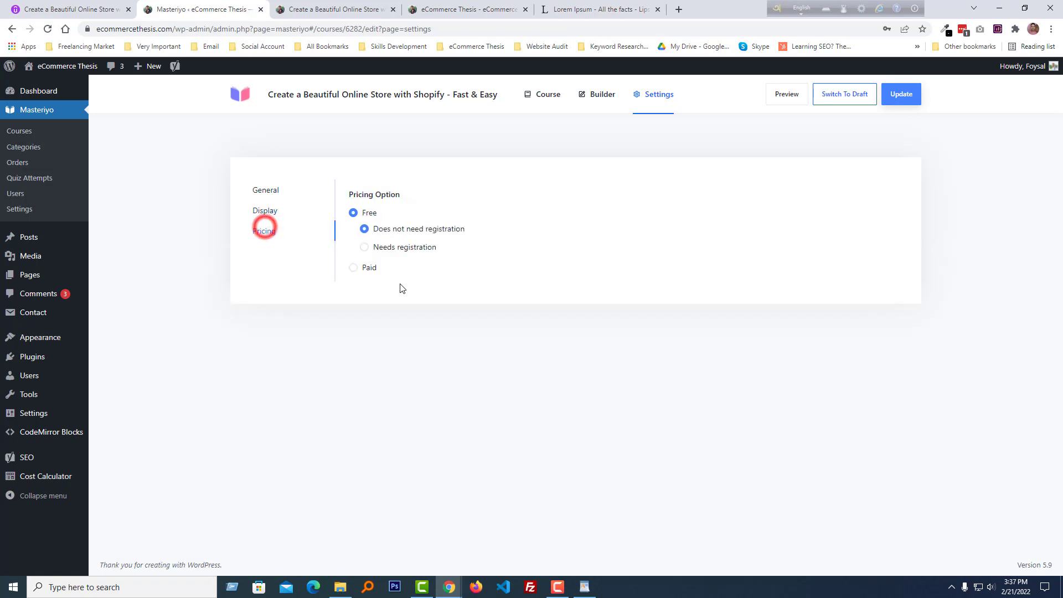
left_click(354, 264)
left_click(374, 278)
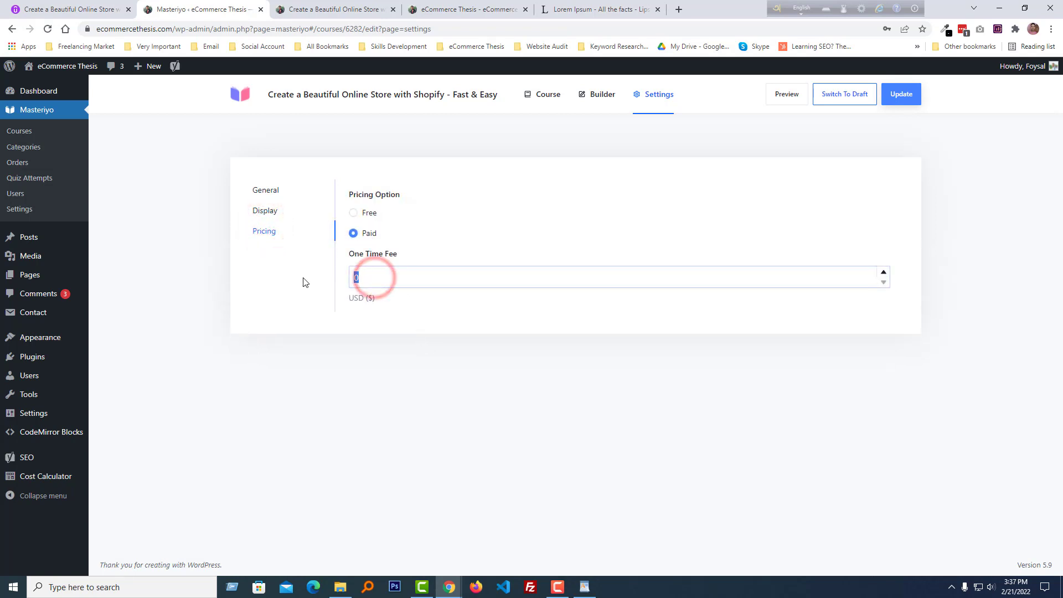
left_click(901, 95)
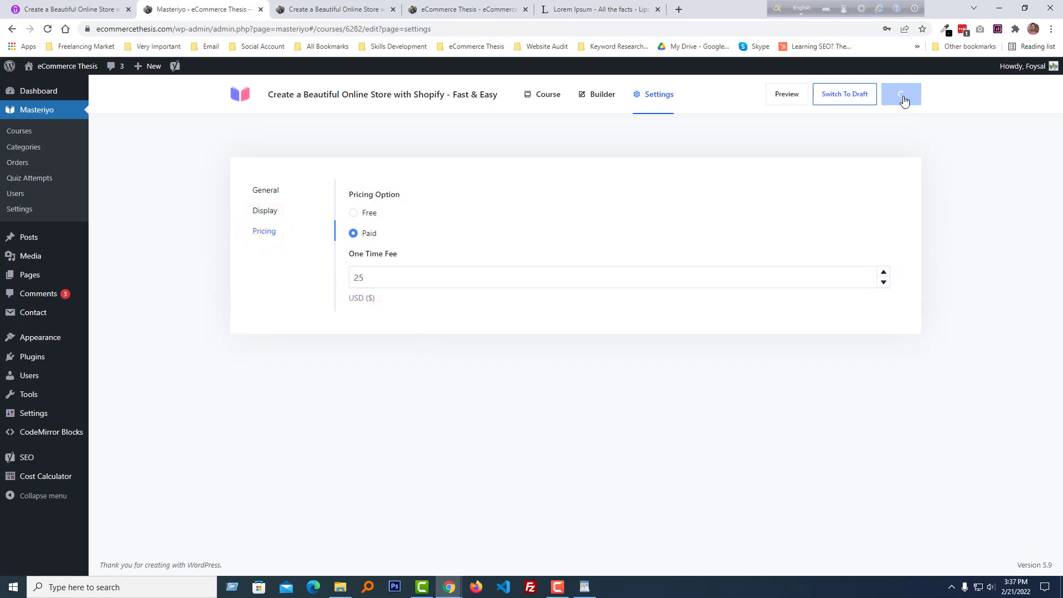
key("ctrl+Tab")
key("F5")
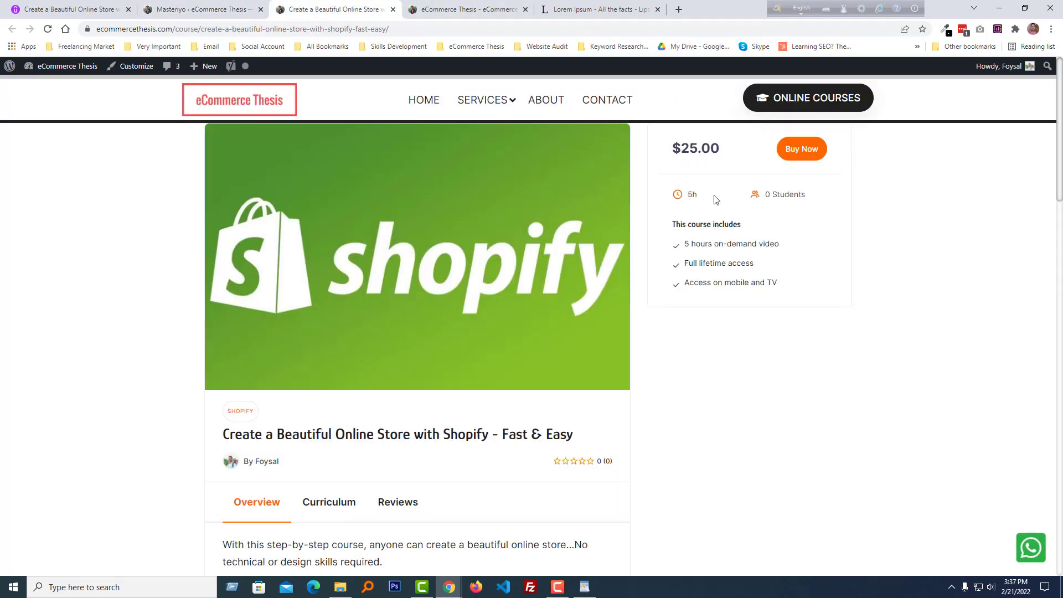
Use Buy Now to confirm checkout lists the course at $25.00, then return to pricing settings
scroll(557, 399, "down", 20)
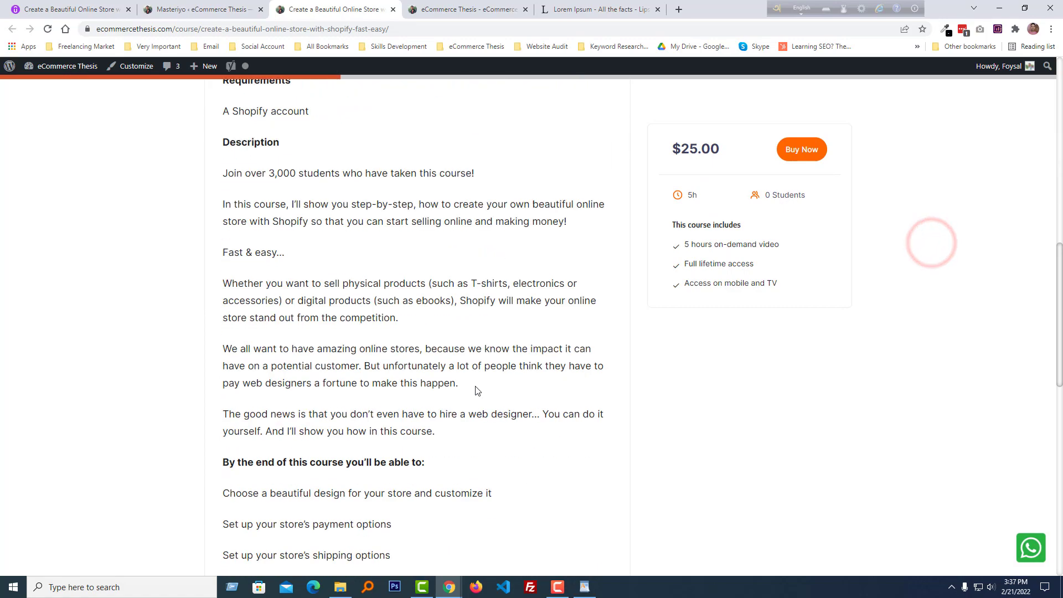
scroll(541, 397, "up", 20)
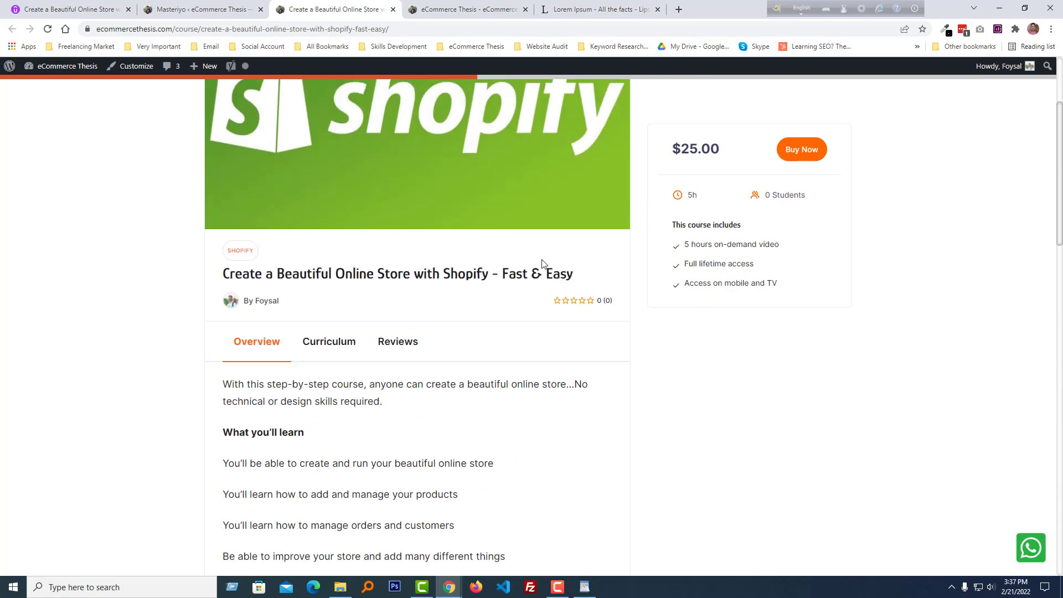
left_click(802, 155)
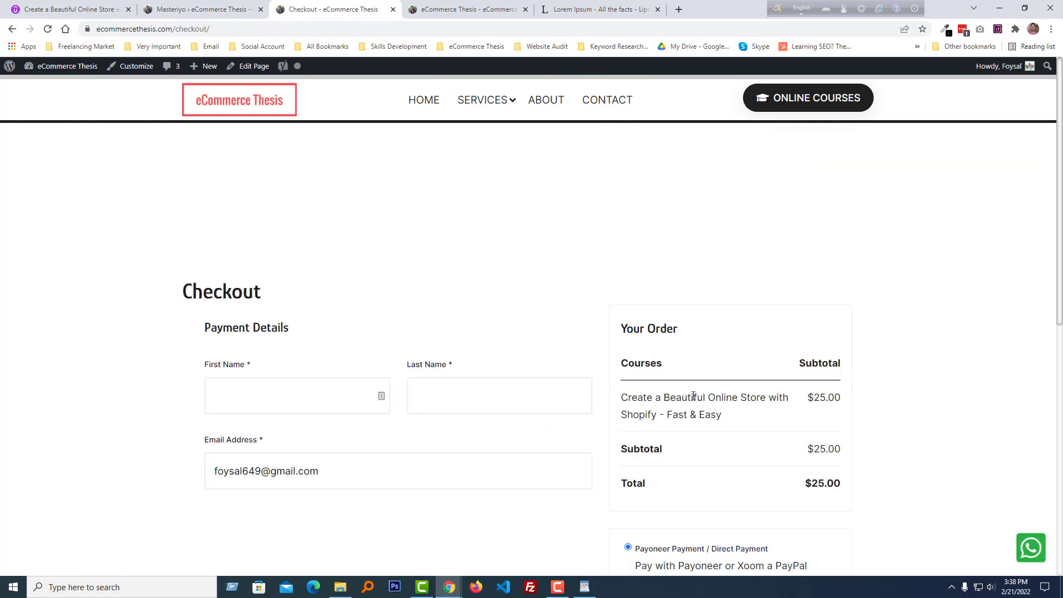
scroll(568, 403, "down", 4)
scroll(452, 416, "down", 2)
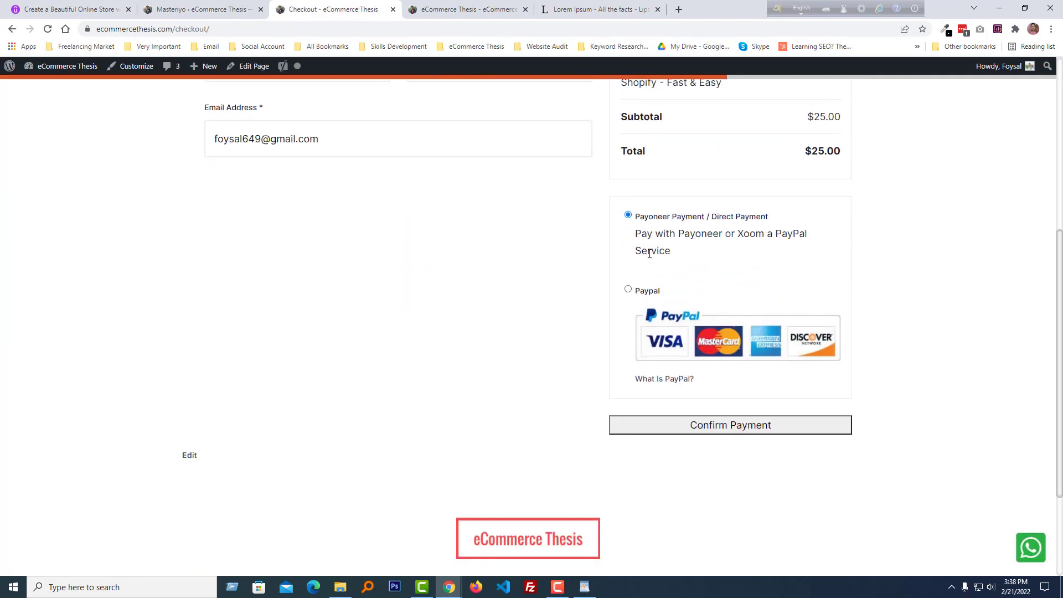
scroll(613, 270, "down", 3)
scroll(603, 294, "up", 10)
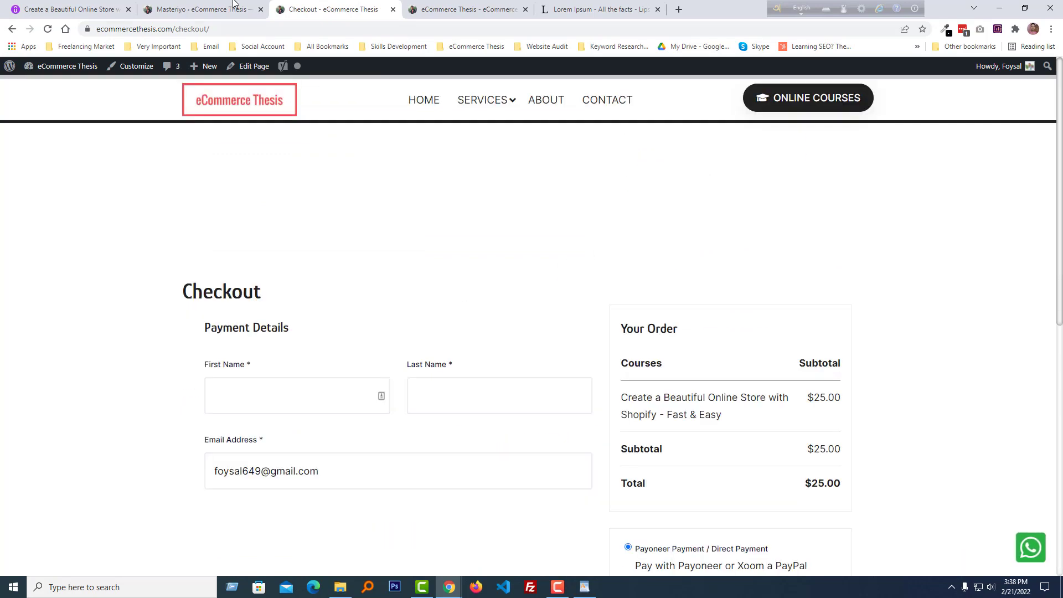
left_click(216, 6)
mouse_move(42, 342)
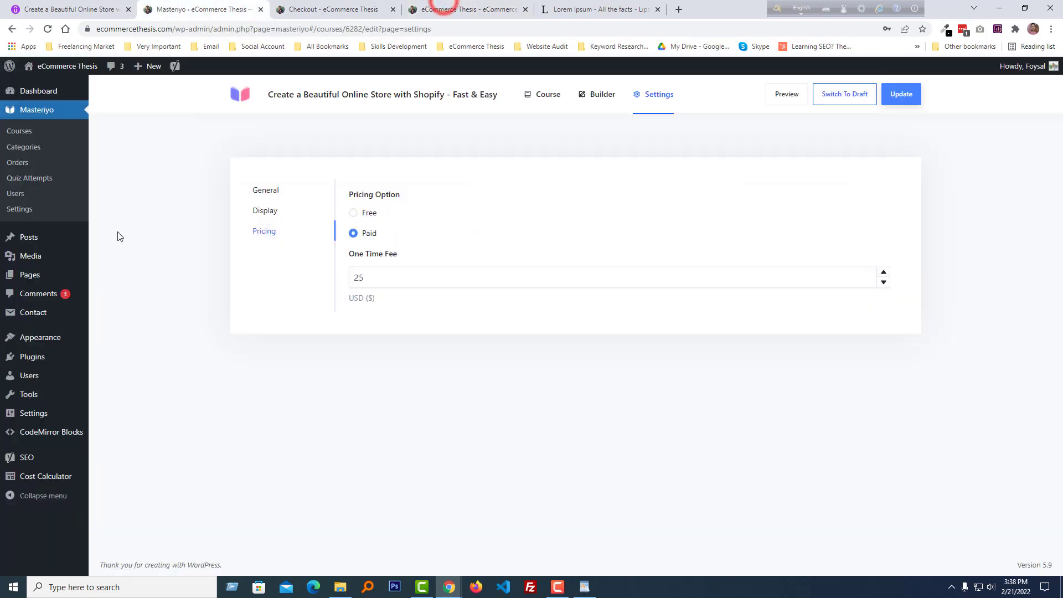
In Appearance > Menus, add a custom link labelled 'Course' to the Main Menu
left_click(122, 386)
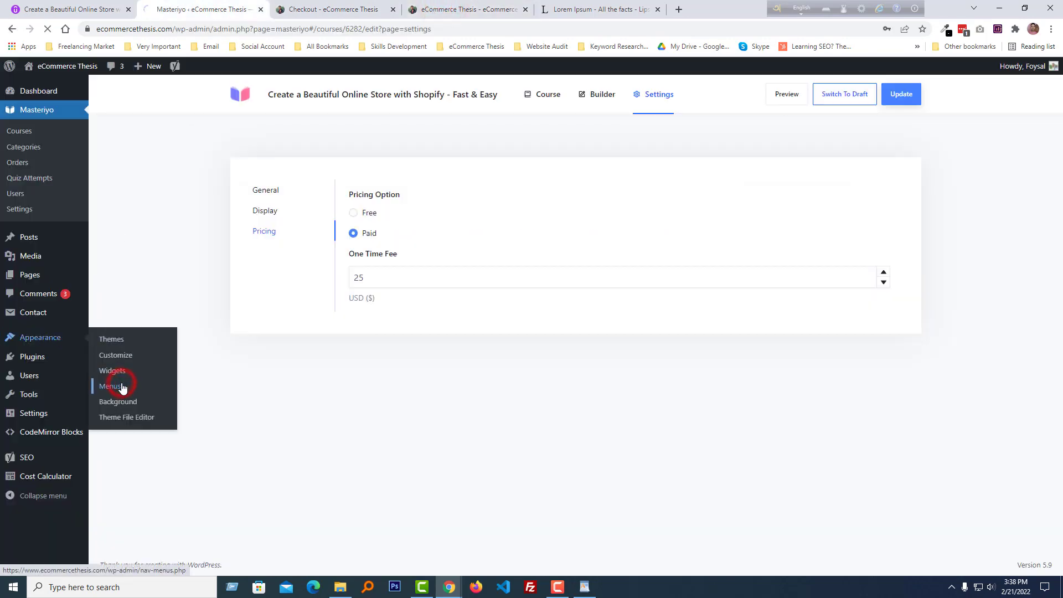
scroll(232, 346, "down", 4)
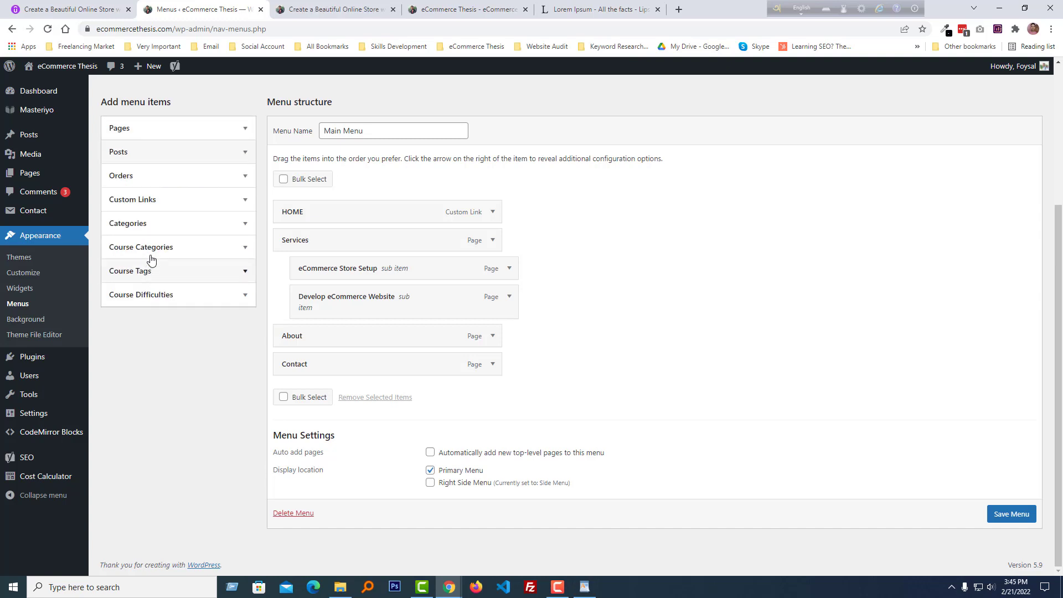
left_click(170, 203)
left_click(180, 235)
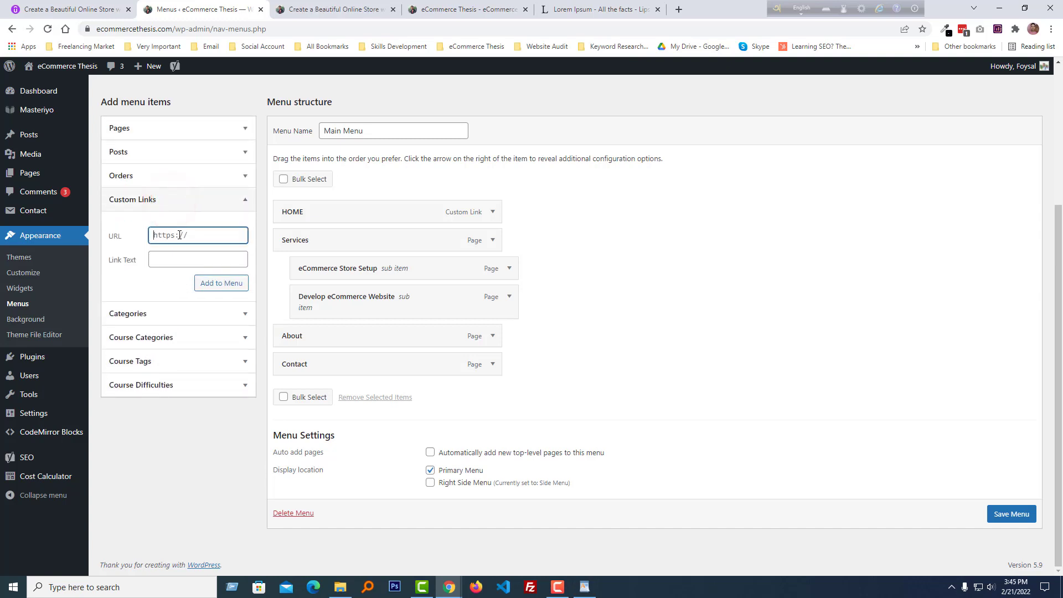
left_click(174, 259)
type("Course")
left_click(218, 285)
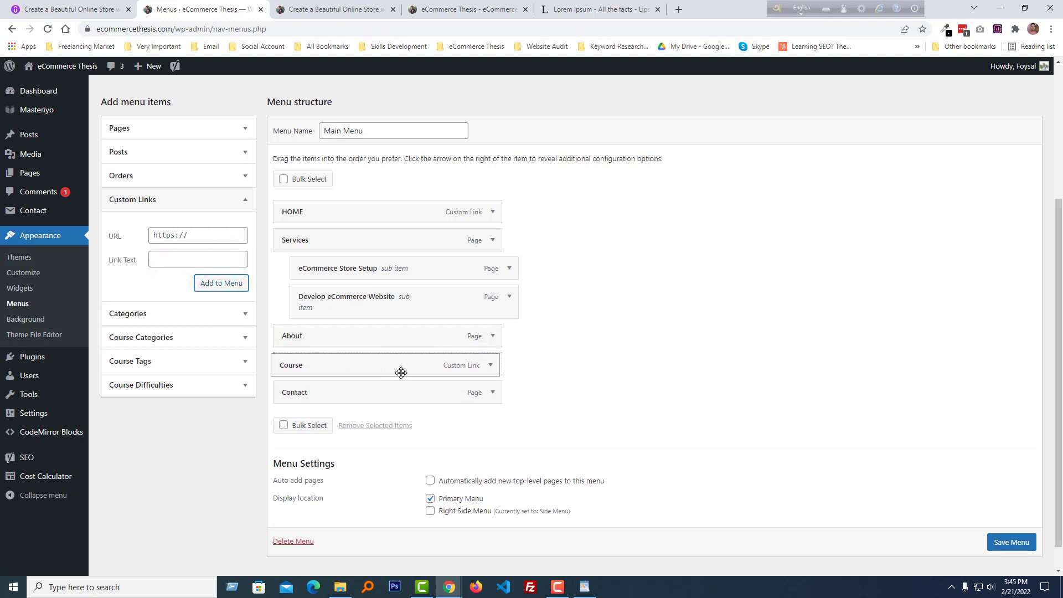